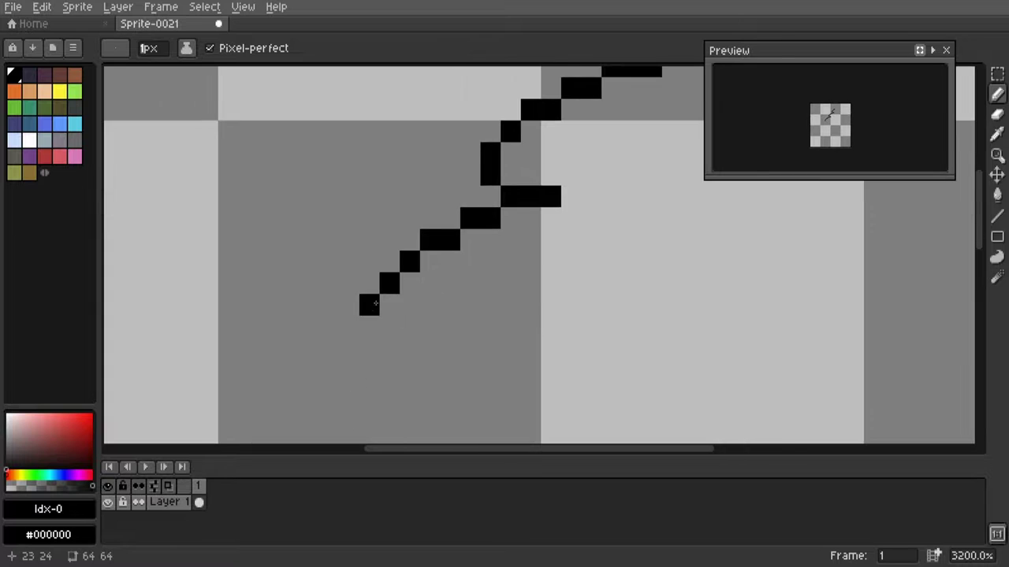
Outline the bottom fold of the cap in black, rounding its lower-left end and continuing along its lower edge up to the right.
{"action": "scroll", "coordinate": [475, 344], "scroll_direction": "up", "scroll_amount": 2}
{"action": "key", "text": "ctrl+z"}
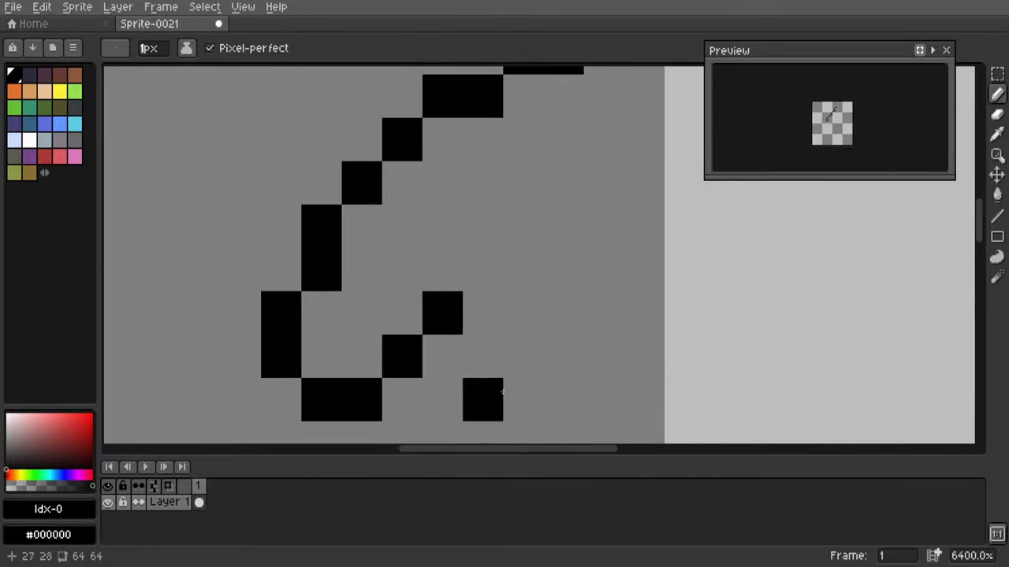
{"action": "left_click", "coordinate": [405, 333]}
{"action": "scroll", "coordinate": [405, 349], "scroll_direction": "down", "scroll_amount": 1}
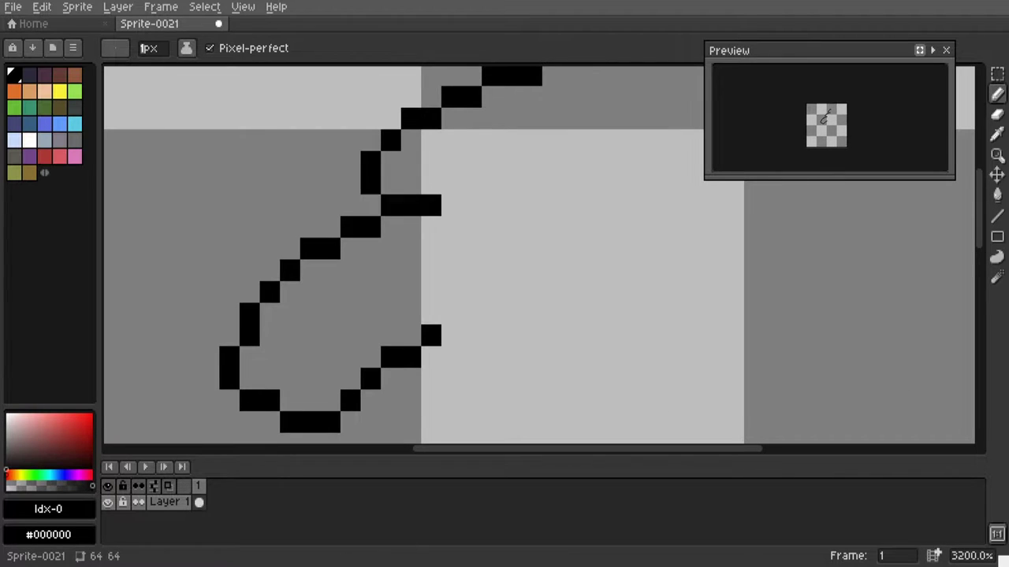
{"action": "left_click_drag", "start_coordinate": [517, 319], "coordinate": [623, 293]}
{"action": "scroll", "coordinate": [396, 350], "scroll_direction": "down", "scroll_amount": 1}
{"action": "scroll", "coordinate": [430, 279], "scroll_direction": "down", "scroll_amount": 1}
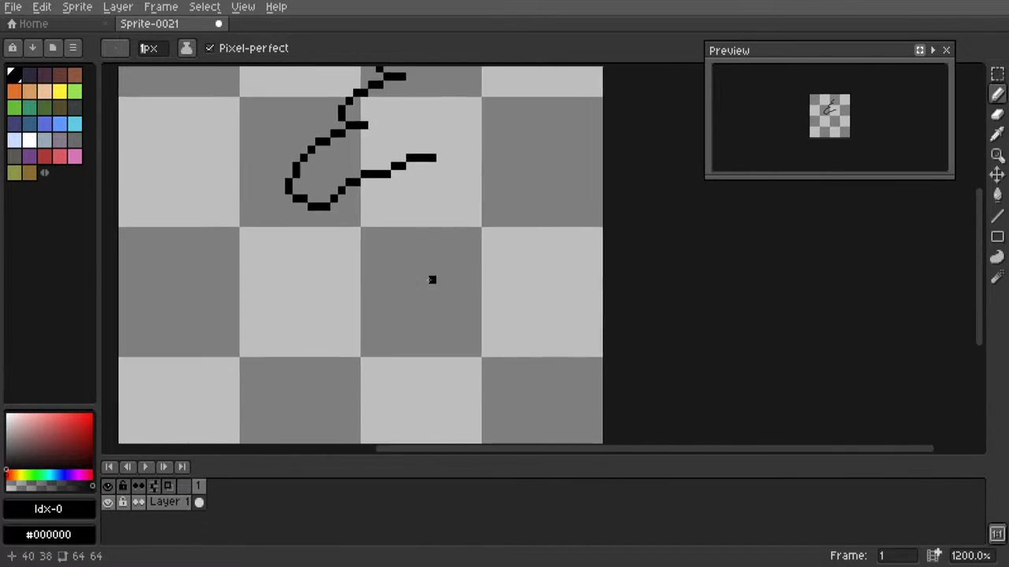
{"action": "scroll", "coordinate": [430, 279], "scroll_direction": "up", "scroll_amount": 2}
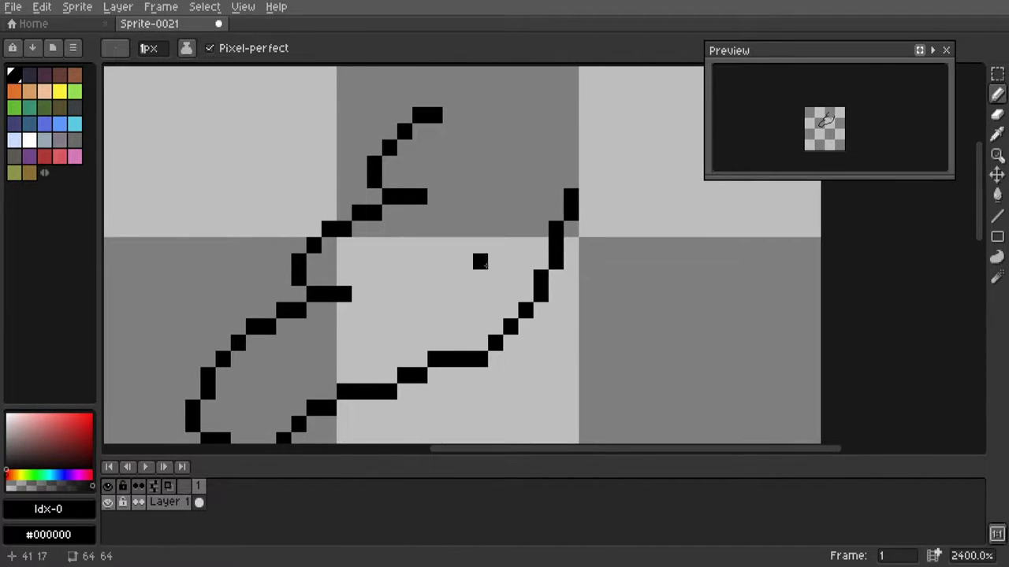
{"action": "scroll", "coordinate": [637, 180], "scroll_direction": "up", "scroll_amount": 2}
Curve the bottom fold's right end back inward and join its upper edge to the notch on the left side.
{"action": "key", "text": "ctrl+z"}
{"action": "scroll", "coordinate": [484, 338], "scroll_direction": "up", "scroll_amount": 1}
{"action": "mouse_move", "coordinate": [561, 300]}
{"action": "left_mouse_down"}
{"action": "mouse_move", "coordinate": [552, 177]}
{"action": "mouse_move", "coordinate": [500, 253]}
{"action": "left_mouse_up"}
{"action": "scroll", "coordinate": [370, 378], "scroll_direction": "down", "scroll_amount": 1}
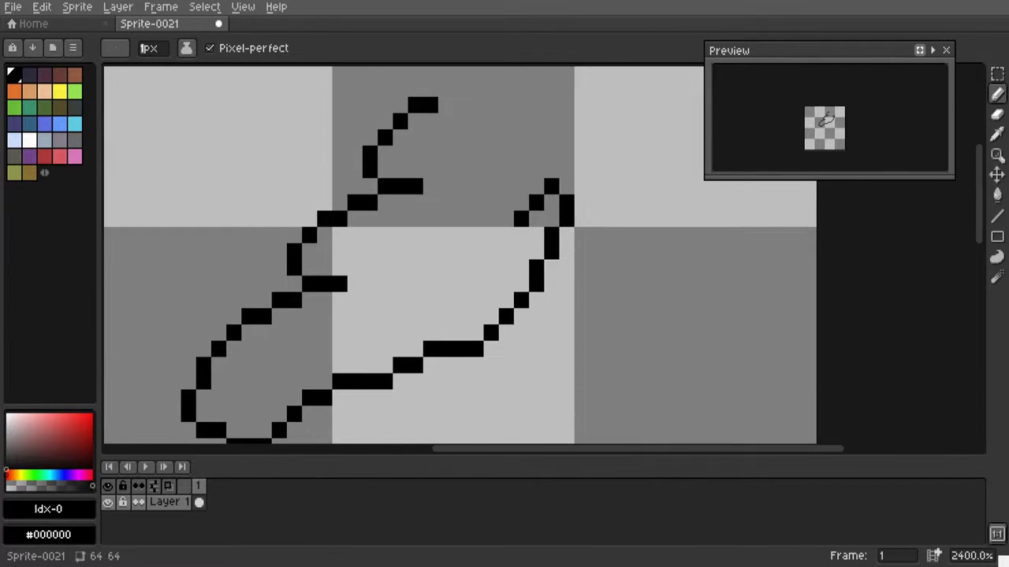
Close the small fold at the cap's tip and outline the right end of the middle fold.
{"action": "left_click", "coordinate": [458, 113]}
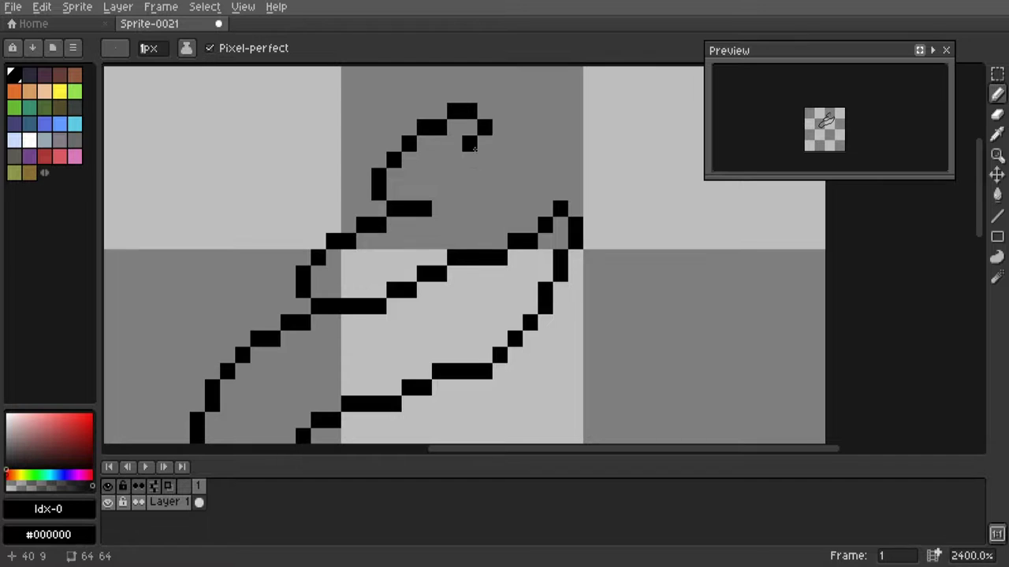
{"action": "scroll", "coordinate": [448, 191], "scroll_direction": "down", "scroll_amount": 1}
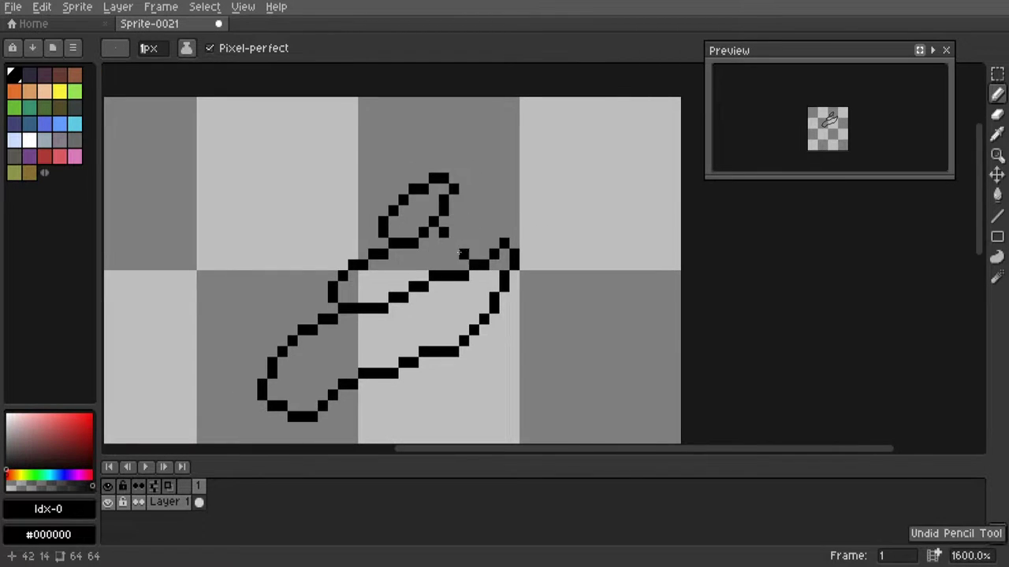
{"action": "scroll", "coordinate": [489, 236], "scroll_direction": "down", "scroll_amount": 1}
Draw the right side of the body as a black line sloping down and outward from beneath the cap.
{"action": "scroll", "coordinate": [660, 193], "scroll_direction": "up", "scroll_amount": 3}
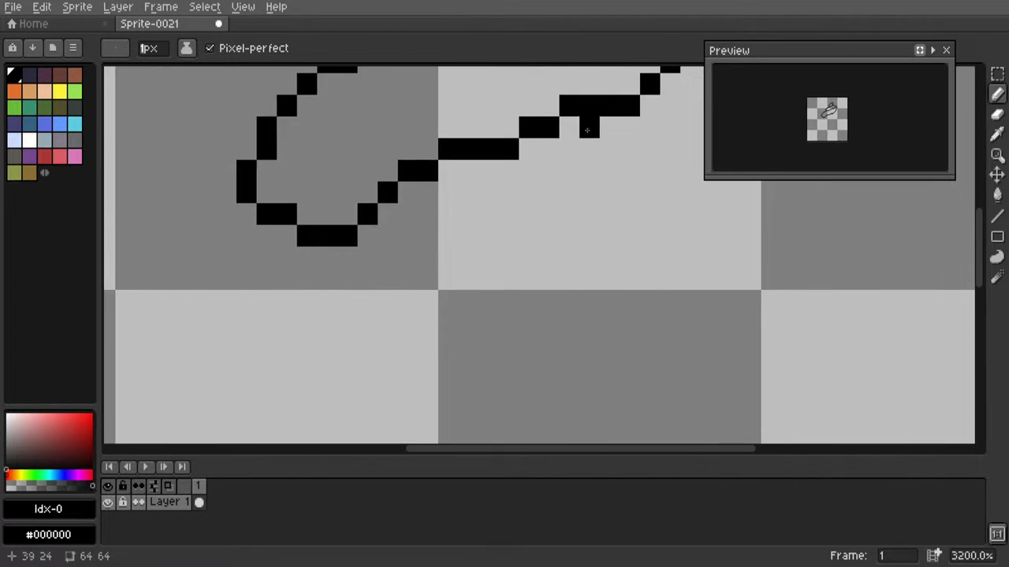
{"action": "key", "text": "v"}
{"action": "key", "text": "b"}
{"action": "left_click", "coordinate": [629, 170]}
{"action": "left_click", "coordinate": [669, 193]}
{"action": "scroll", "coordinate": [609, 364], "scroll_direction": "down", "scroll_amount": 1}
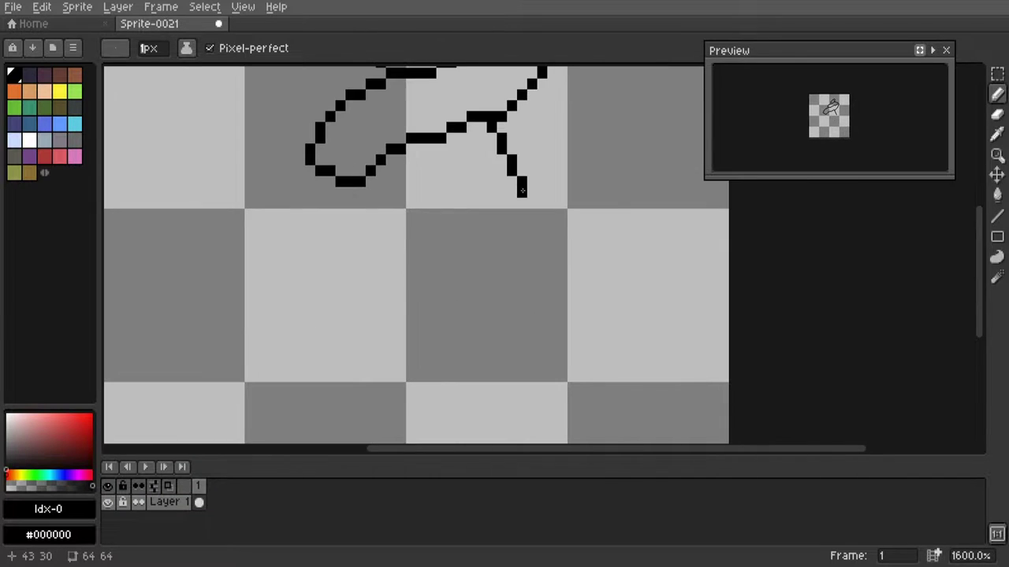
{"action": "left_click_drag", "start_coordinate": [542, 237], "coordinate": [552, 292]}
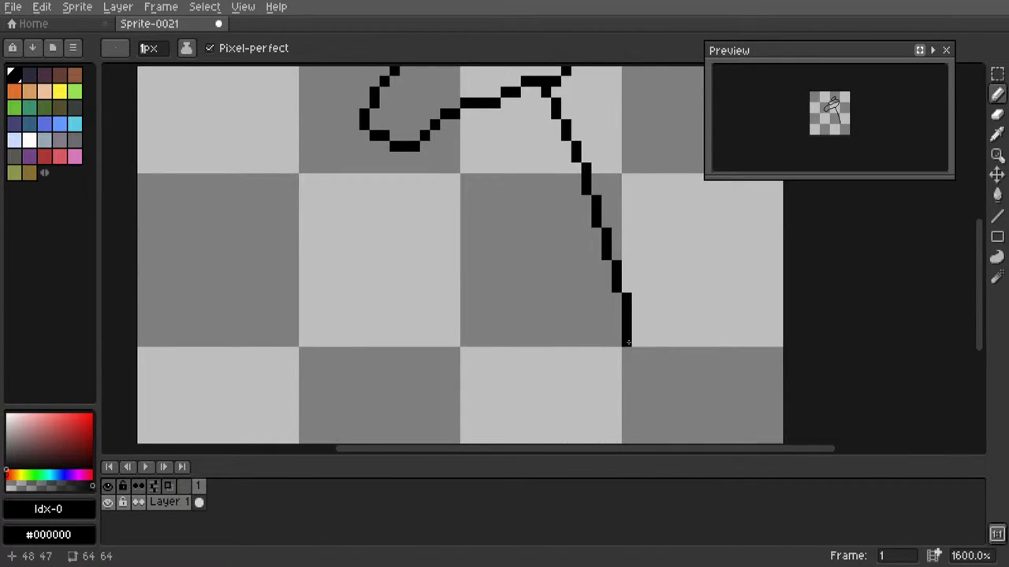
Draw the left side of the body and close the outline with a rounded, flat-bottomed base.
{"action": "scroll", "coordinate": [616, 384], "scroll_direction": "down", "scroll_amount": 1}
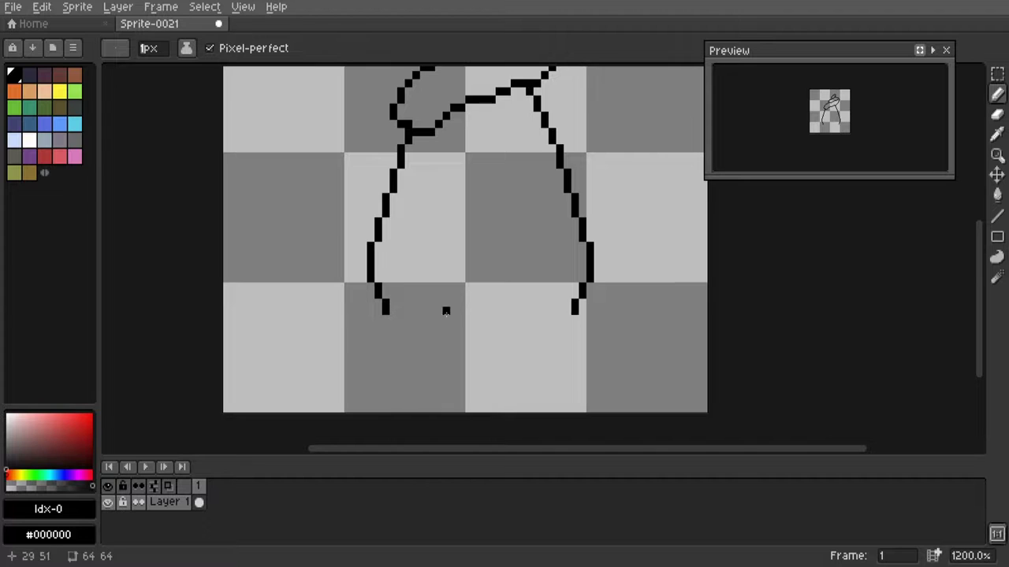
{"action": "left_click_drag", "start_coordinate": [535, 344], "coordinate": [432, 345]}
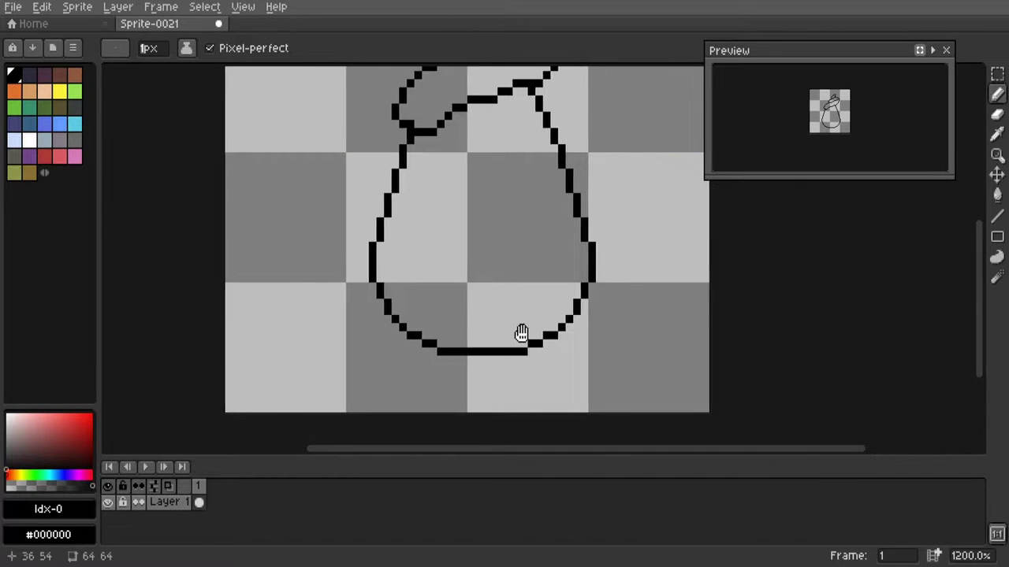
{"action": "scroll", "coordinate": [520, 333], "scroll_direction": "up", "scroll_amount": 1}
{"action": "left_click_drag", "start_coordinate": [509, 399], "coordinate": [448, 387]}
Widen the body by shifting the right half of its outline to the right and reconnecting the gaps.
{"action": "key", "text": "m"}
{"action": "mouse_move", "coordinate": [471, 141]}
{"action": "left_mouse_down"}
{"action": "mouse_move", "coordinate": [536, 432]}
{"action": "mouse_move", "coordinate": [567, 396]}
{"action": "left_mouse_up"}
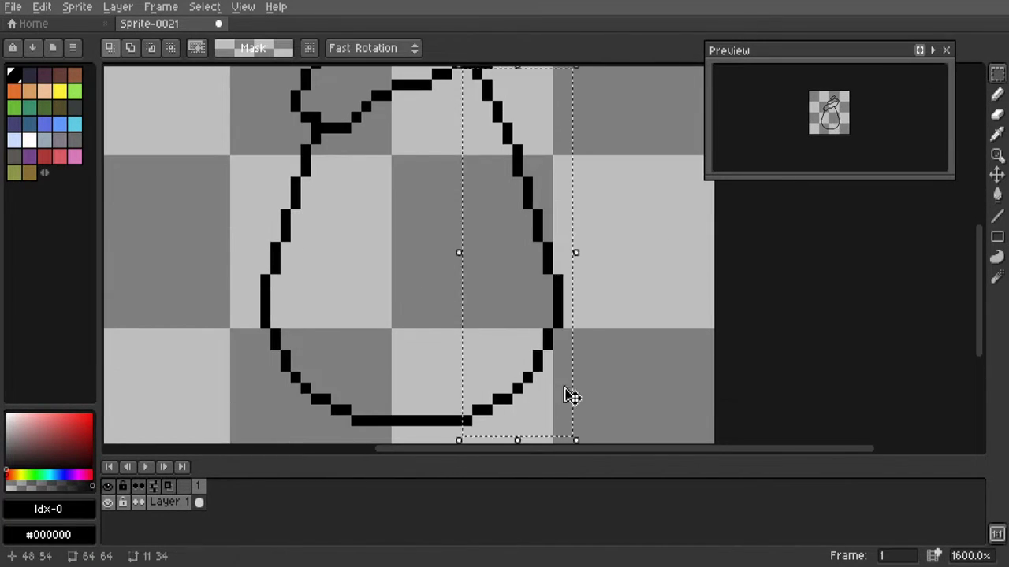
{"action": "scroll", "coordinate": [567, 397], "scroll_direction": "down", "scroll_amount": 1}
{"action": "left_click_drag", "start_coordinate": [533, 264], "coordinate": [557, 264]}
{"action": "key", "text": "b"}
{"action": "scroll", "coordinate": [468, 137], "scroll_direction": "down", "scroll_amount": 3}
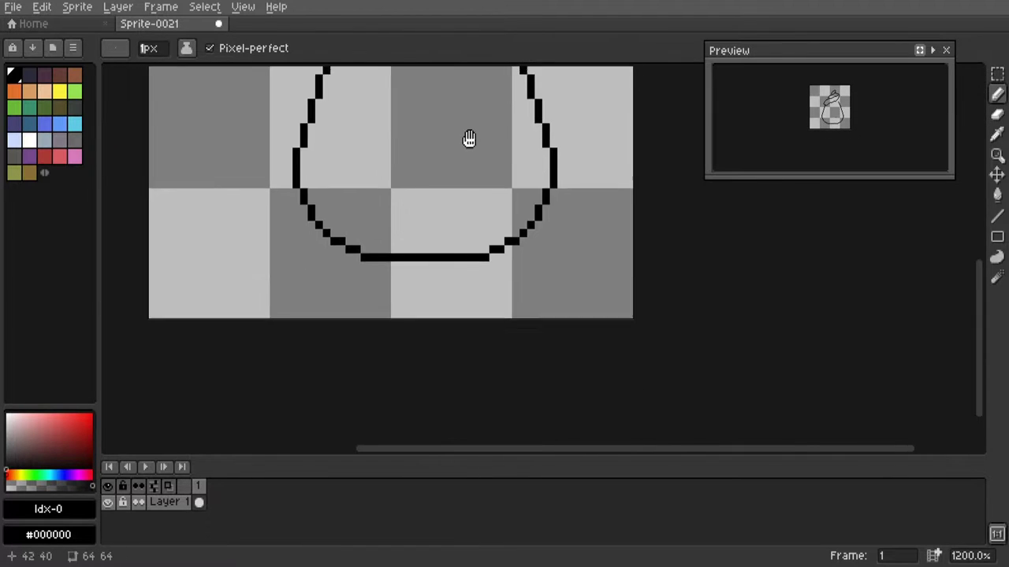
{"action": "scroll", "coordinate": [468, 137], "scroll_direction": "up", "scroll_amount": 3}
Outline two matching black teardrops side by side just above the base of the body.
{"action": "scroll", "coordinate": [477, 243], "scroll_direction": "down", "scroll_amount": 6}
{"action": "scroll", "coordinate": [476, 353], "scroll_direction": "up", "scroll_amount": 7}
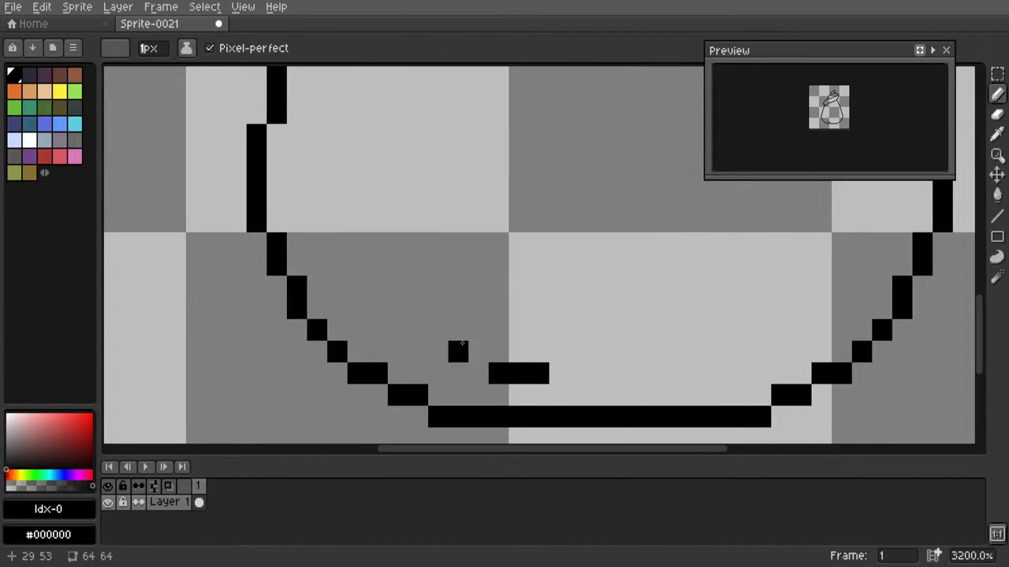
{"action": "left_click", "coordinate": [471, 294]}
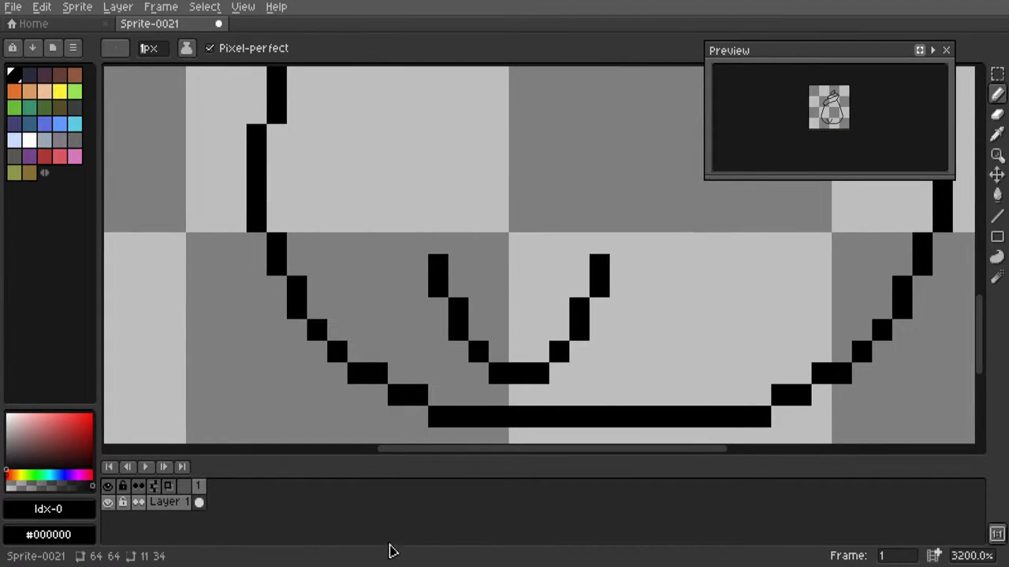
{"action": "key", "text": "ctrl+z"}
{"action": "mouse_move", "coordinate": [531, 253]}
{"action": "left_mouse_down"}
{"action": "mouse_move", "coordinate": [456, 314]}
{"action": "mouse_move", "coordinate": [463, 302]}
{"action": "left_mouse_up"}
{"action": "mouse_move", "coordinate": [591, 448]}
{"action": "left_mouse_down"}
{"action": "mouse_move", "coordinate": [520, 357]}
{"action": "mouse_move", "coordinate": [520, 397]}
{"action": "mouse_move", "coordinate": [526, 386]}
{"action": "left_mouse_up"}
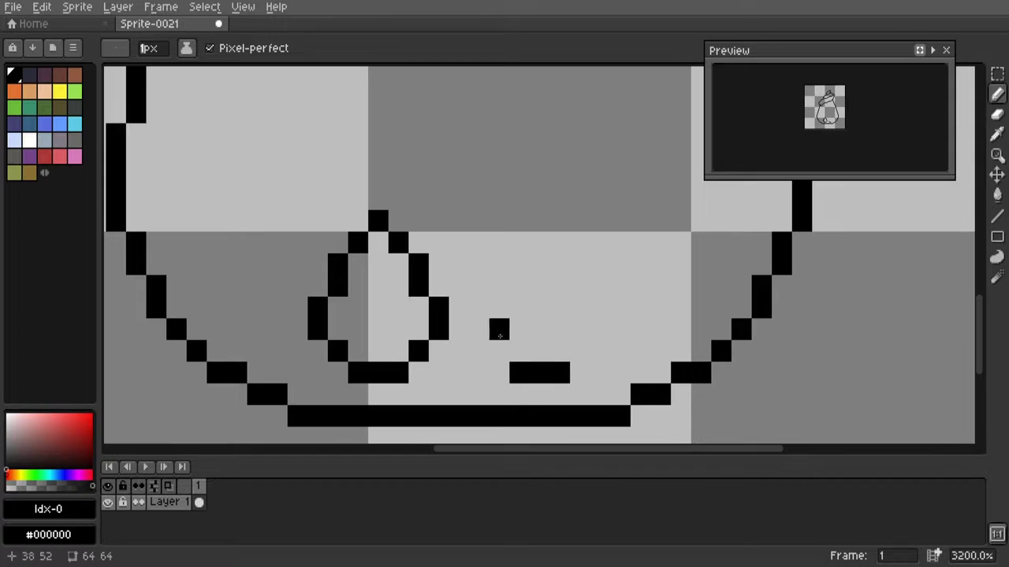
Space the two teardrops apart by moving the right one two pixels right and the left one two pixels left.
{"action": "key", "text": "m"}
{"action": "left_click_drag", "start_coordinate": [446, 184], "coordinate": [634, 387]}
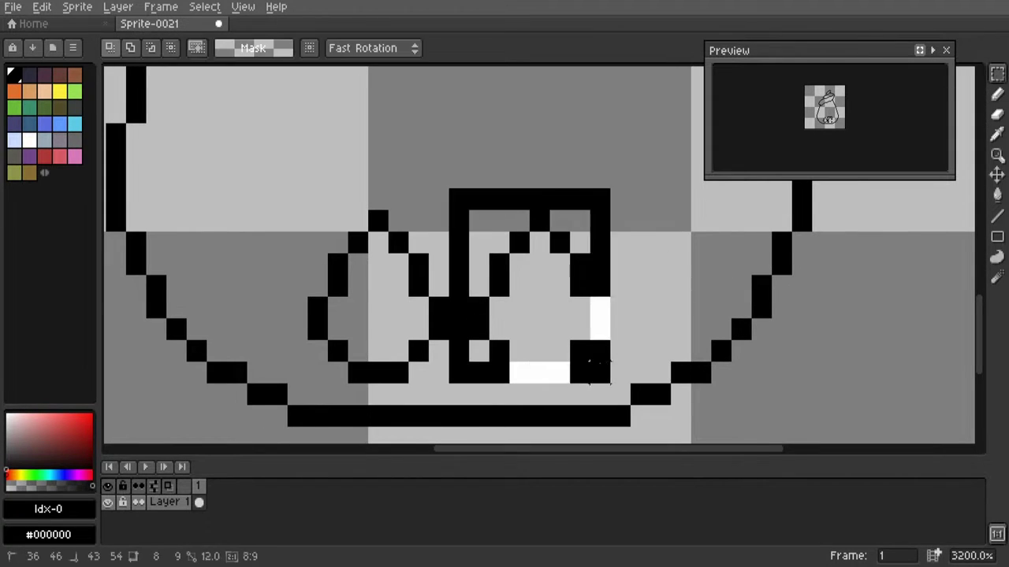
{"action": "left_click_drag", "start_coordinate": [552, 284], "coordinate": [572, 284]}
{"action": "left_click_drag", "start_coordinate": [264, 185], "coordinate": [492, 387]}
{"action": "left_click_drag", "start_coordinate": [492, 295], "coordinate": [471, 295]}
{"action": "key", "text": "ctrl+d"}
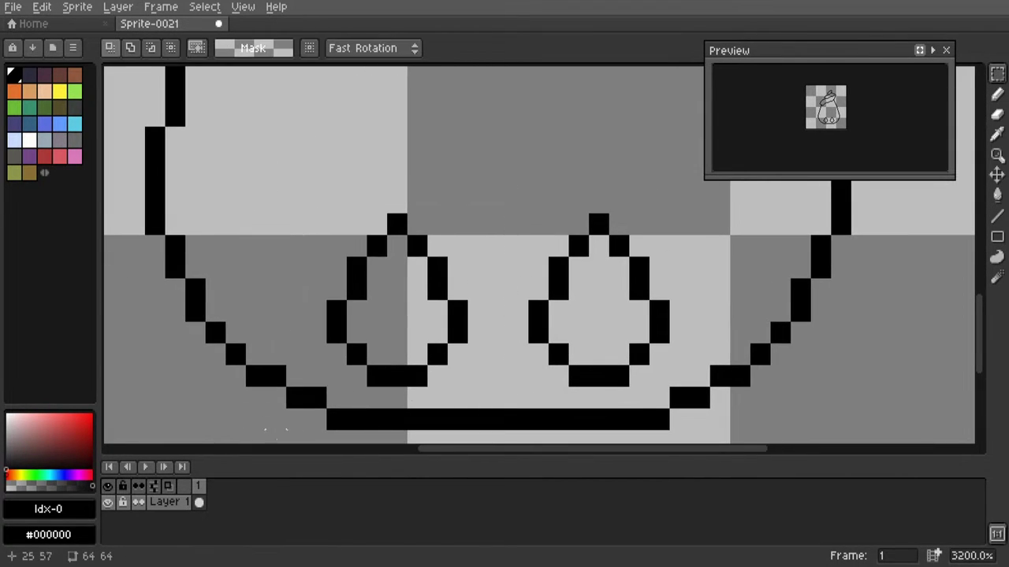
{"action": "left_click_drag", "start_coordinate": [507, 191], "coordinate": [671, 387]}
{"action": "left_click_drag", "start_coordinate": [599, 292], "coordinate": [620, 292]}
{"action": "left_click_drag", "start_coordinate": [288, 168], "coordinate": [468, 387]}
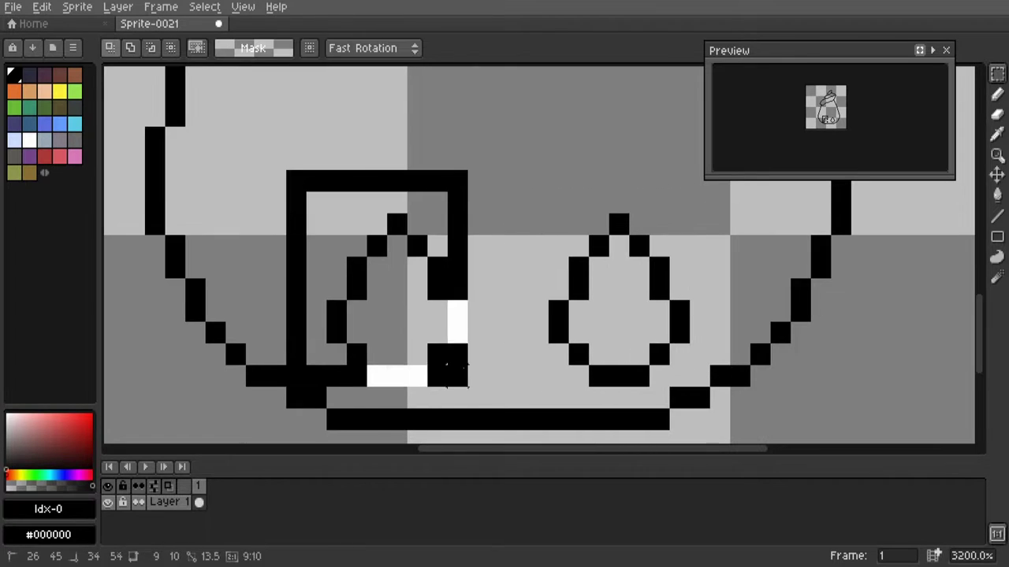
{"action": "left_click_drag", "start_coordinate": [379, 292], "coordinate": [358, 291]}
{"action": "key", "text": "ctrl+d"}
Draw a narrower black teardrop over each lower side edge of the body, one on the right and one on the left.
{"action": "key", "text": "b"}
{"action": "scroll", "coordinate": [437, 377], "scroll_direction": "right", "scroll_amount": 3}
{"action": "scroll", "coordinate": [437, 376], "scroll_direction": "down", "scroll_amount": 1}
{"action": "left_click", "coordinate": [482, 244]}
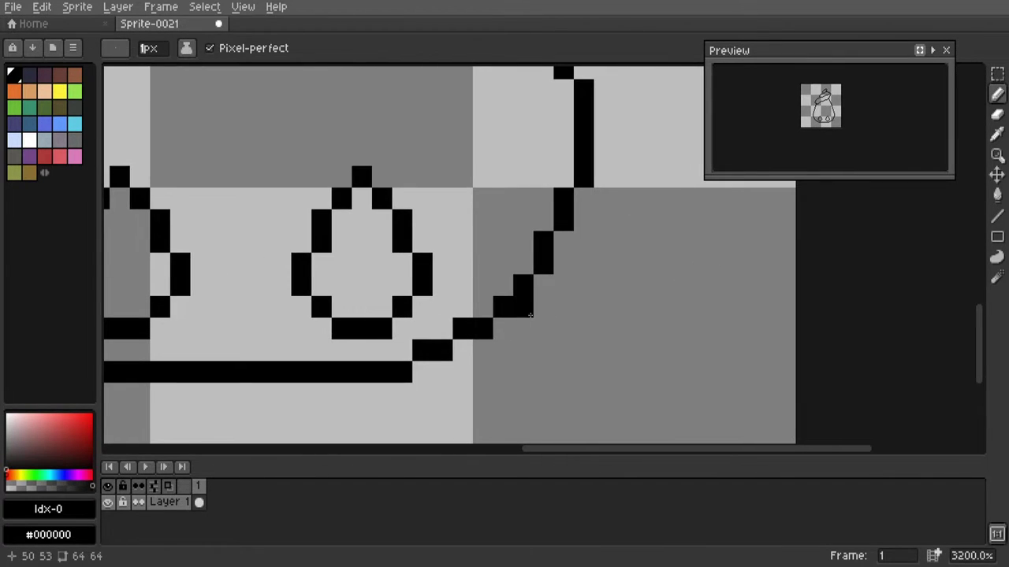
{"action": "key", "text": "ctrl+z"}
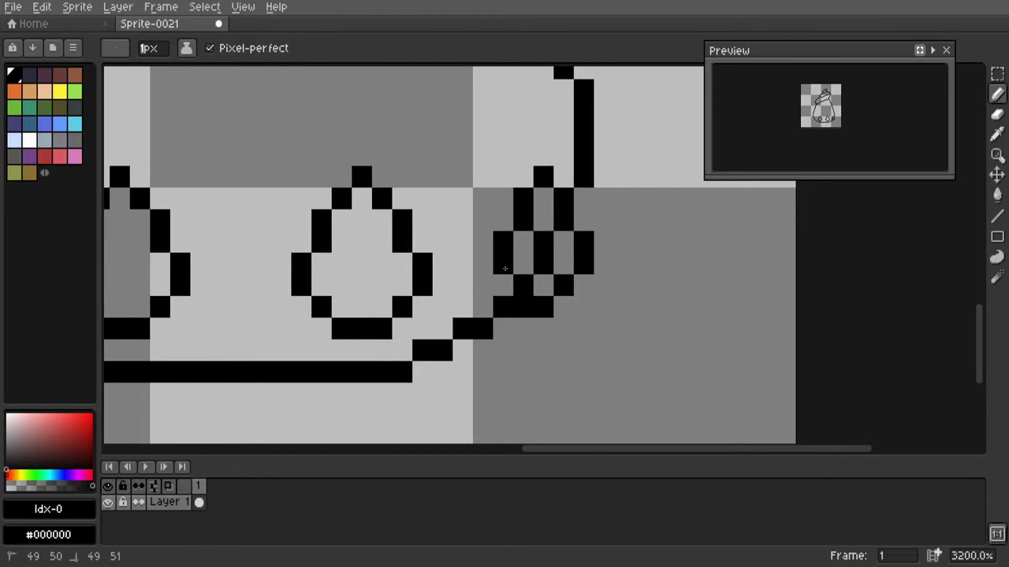
{"action": "scroll", "coordinate": [505, 269], "scroll_direction": "left", "scroll_amount": 4}
{"action": "scroll", "coordinate": [505, 268], "scroll_direction": "up", "scroll_amount": 1}
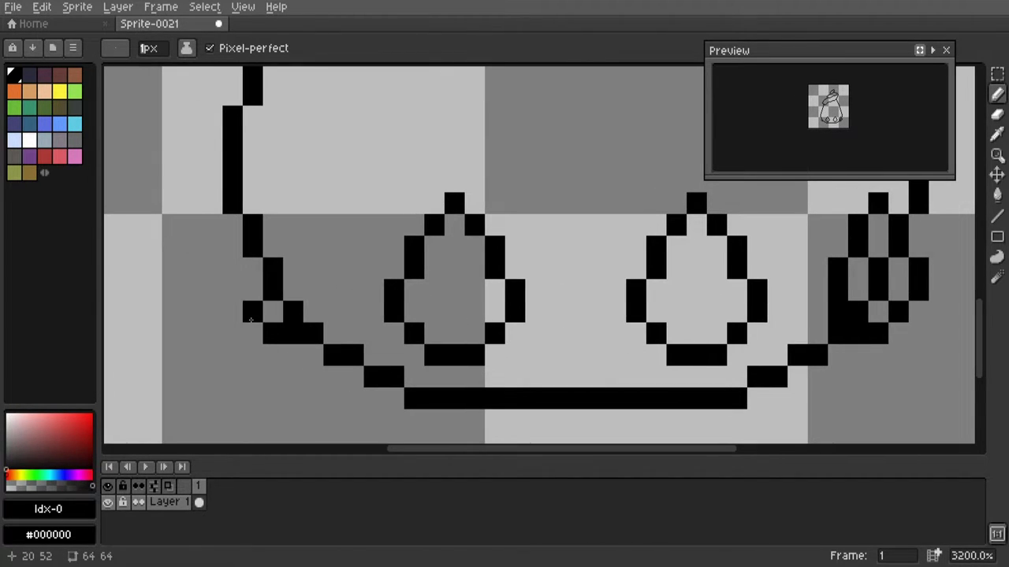
{"action": "scroll", "coordinate": [313, 268], "scroll_direction": "down", "scroll_amount": 6}
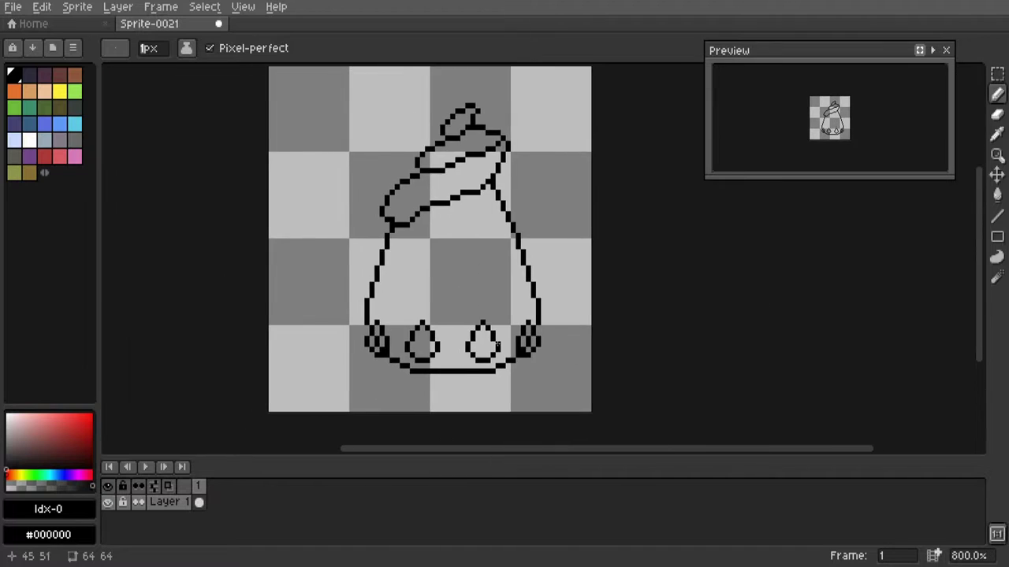
{"action": "scroll", "coordinate": [509, 174], "scroll_direction": "up", "scroll_amount": 6}
{"action": "scroll", "coordinate": [509, 175], "scroll_direction": "down", "scroll_amount": 4}
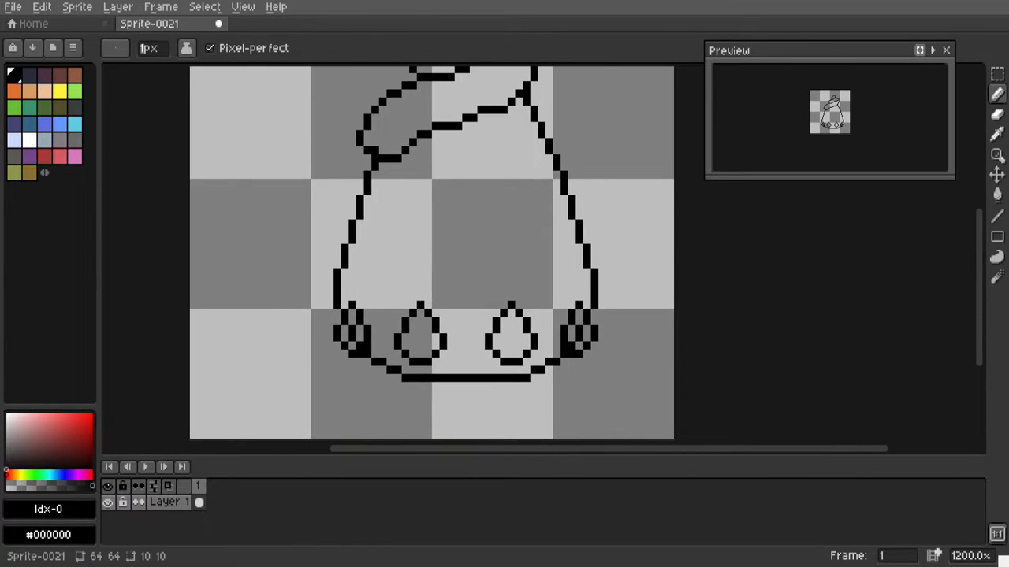
Raise the large right teardrop by one pixel and the narrow right teardrop by two pixels.
{"action": "scroll", "coordinate": [509, 374], "scroll_direction": "up", "scroll_amount": 2}
{"action": "left_click", "coordinate": [997, 74]}
{"action": "left_click_drag", "start_coordinate": [423, 180], "coordinate": [559, 302]}
{"action": "left_click_drag", "start_coordinate": [591, 167], "coordinate": [688, 320]}
{"action": "left_click_drag", "start_coordinate": [660, 311], "coordinate": [659, 276]}
{"action": "key", "text": "ctrl+d"}
Fill in the gaps in the body outline around the raised teardrop on the right edge.
{"action": "key", "text": "b"}
{"action": "left_click", "coordinate": [615, 321]}
{"action": "scroll", "coordinate": [646, 386], "scroll_direction": "up", "scroll_amount": 3}
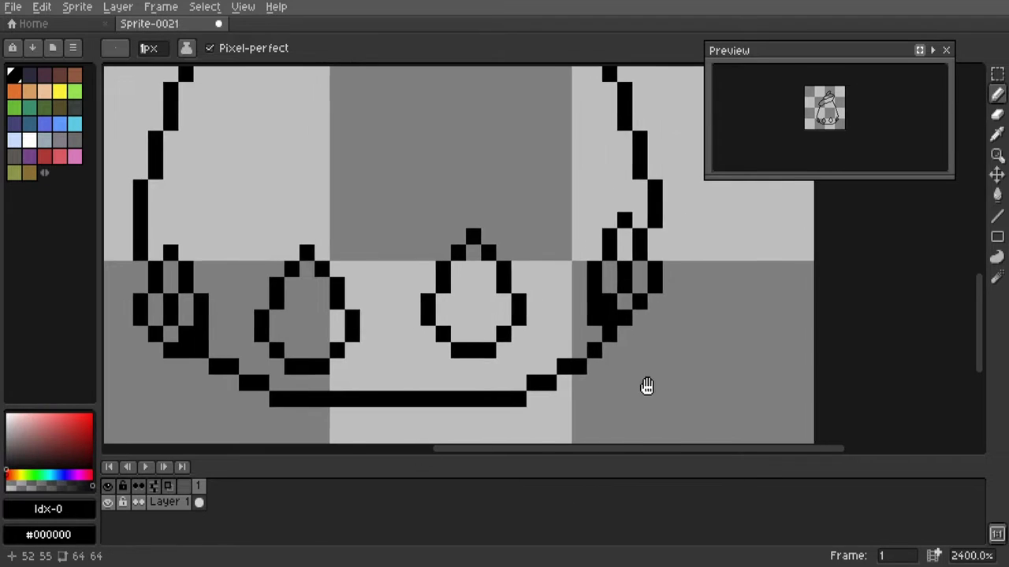
{"action": "left_click", "coordinate": [150, 306]}
{"action": "left_click_drag", "start_coordinate": [394, 359], "coordinate": [502, 276]}
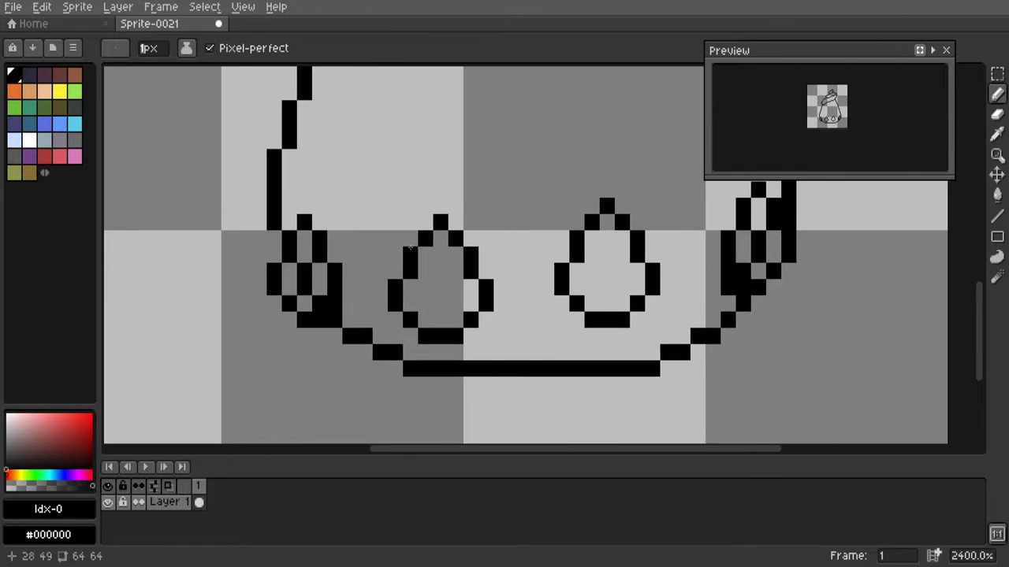
Move the narrow teardrop on the left edge down by one pixel.
{"action": "key", "text": "m"}
{"action": "left_click_drag", "start_coordinate": [251, 213], "coordinate": [342, 360]}
{"action": "key", "text": "b"}
{"action": "scroll", "coordinate": [507, 196], "scroll_direction": "down", "scroll_amount": 2}
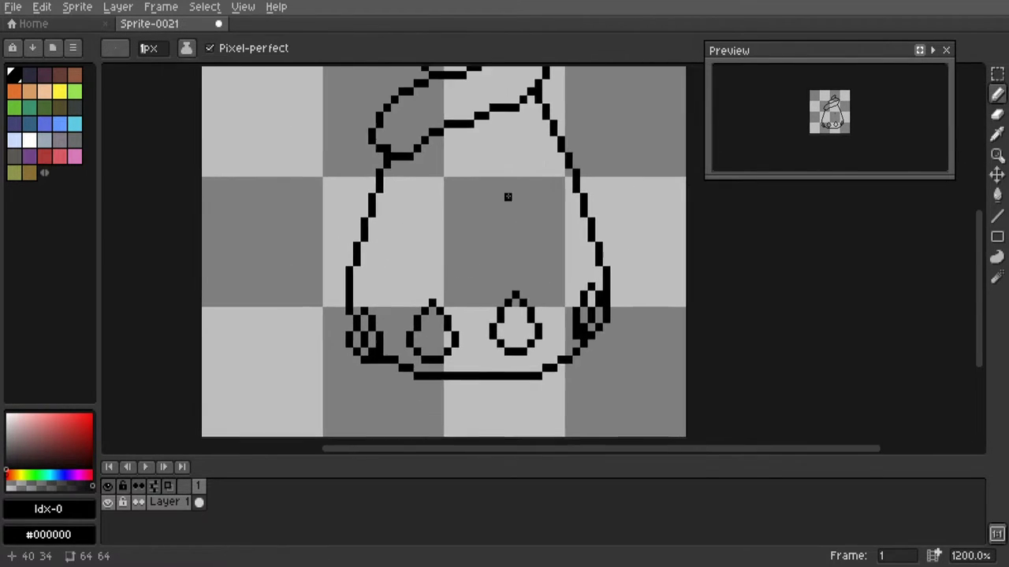
Fill the cap's folds and all four teardrops with the palette's dark red using the Paint Bucket.
{"action": "scroll", "coordinate": [507, 275], "scroll_direction": "up", "scroll_amount": 3}
{"action": "scroll", "coordinate": [541, 273], "scroll_direction": "down", "scroll_amount": 3}
{"action": "left_click", "coordinate": [45, 157]}
{"action": "key", "text": "g"}
{"action": "scroll", "coordinate": [429, 237], "scroll_direction": "up", "scroll_amount": 3}
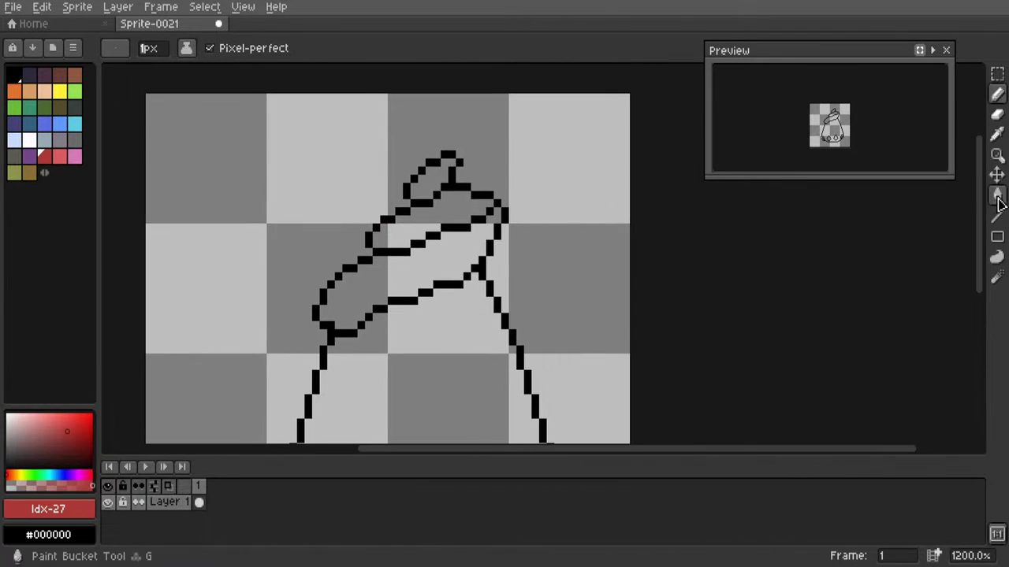
{"action": "left_click", "coordinate": [429, 201]}
{"action": "scroll", "coordinate": [357, 270], "scroll_direction": "down", "scroll_amount": 6}
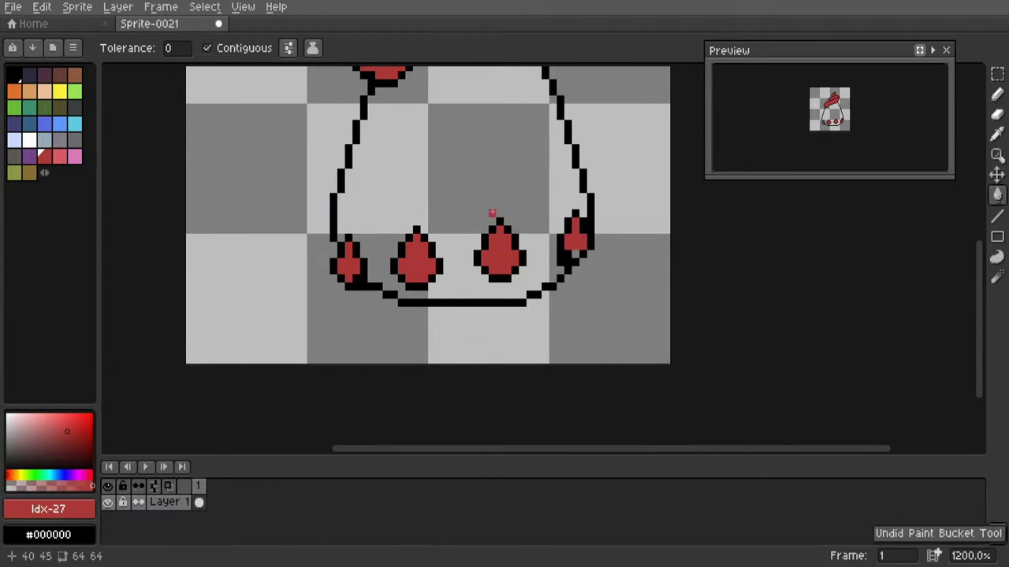
Shade the lower edges of the cap's top and middle folds with orange pixels.
{"action": "scroll", "coordinate": [491, 213], "scroll_direction": "up", "scroll_amount": 2}
{"action": "key", "text": "b"}
{"action": "mouse_move", "coordinate": [212, 215]}
{"action": "left_mouse_down"}
{"action": "mouse_move", "coordinate": [414, 191]}
{"action": "mouse_move", "coordinate": [383, 226]}
{"action": "mouse_move", "coordinate": [431, 220]}
{"action": "left_mouse_up"}
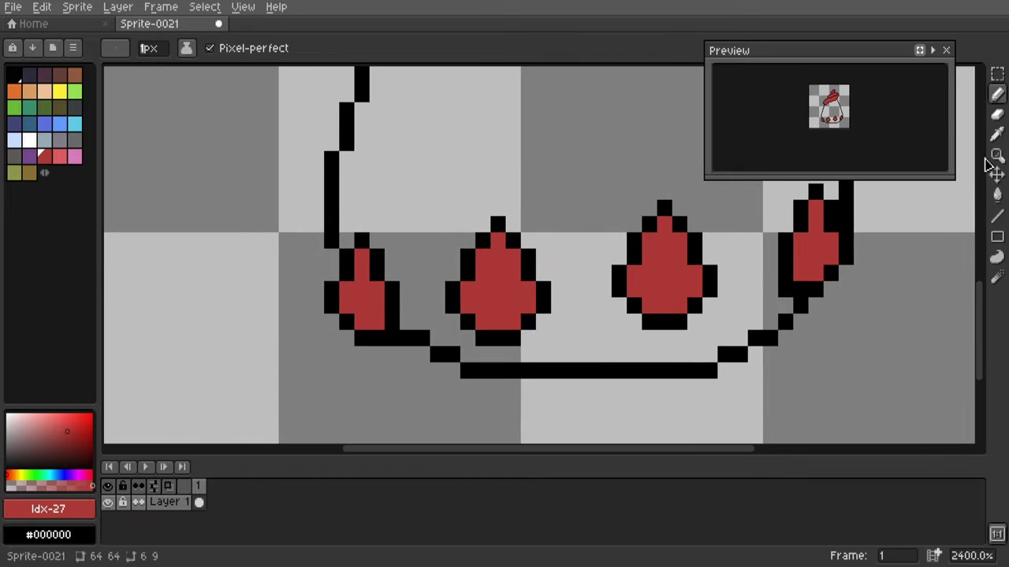
{"action": "scroll", "coordinate": [484, 277], "scroll_direction": "down", "scroll_amount": 2}
{"action": "scroll", "coordinate": [559, 208], "scroll_direction": "up", "scroll_amount": 2}
{"action": "left_click_drag", "start_coordinate": [559, 207], "coordinate": [409, 270]}
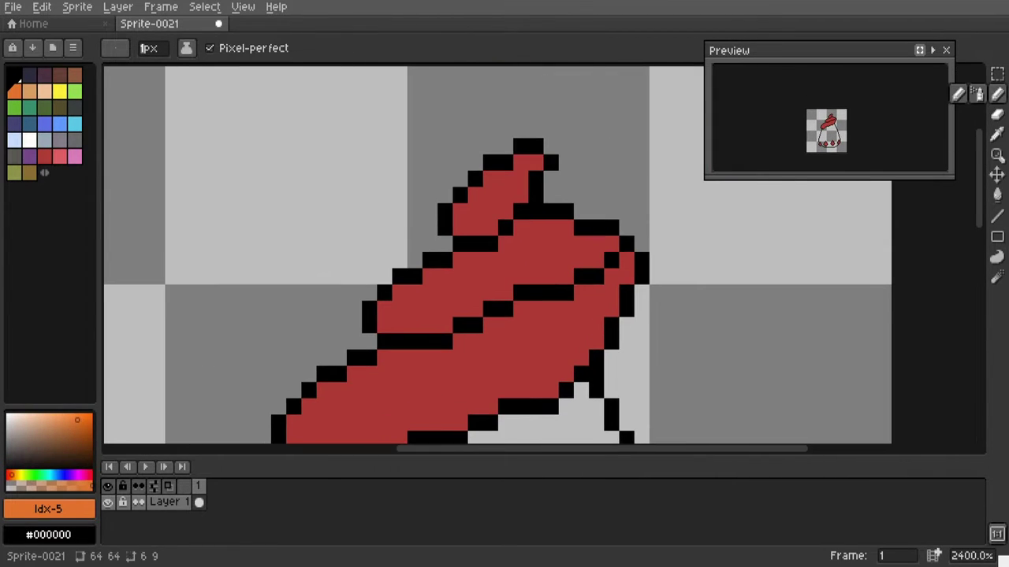
{"action": "left_click_drag", "start_coordinate": [487, 183], "coordinate": [498, 213]}
{"action": "left_click", "coordinate": [498, 211]}
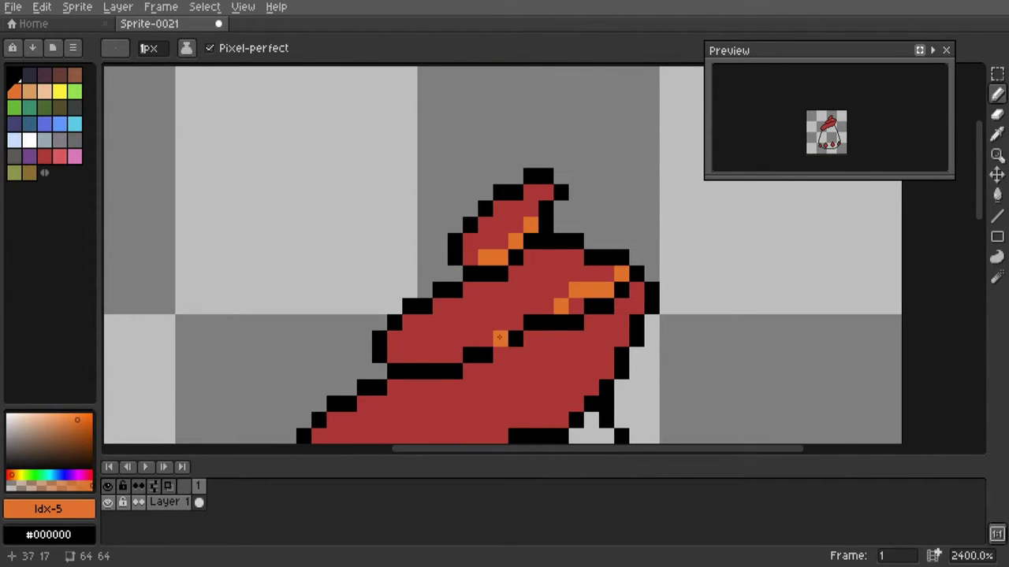
{"action": "left_click_drag", "start_coordinate": [502, 333], "coordinate": [544, 276]}
Shade the lower and right edges of the cap's bottom fold with orange pixels.
{"action": "scroll", "coordinate": [355, 360], "scroll_direction": "down", "scroll_amount": 3}
{"action": "scroll", "coordinate": [356, 360], "scroll_direction": "up", "scroll_amount": 3}
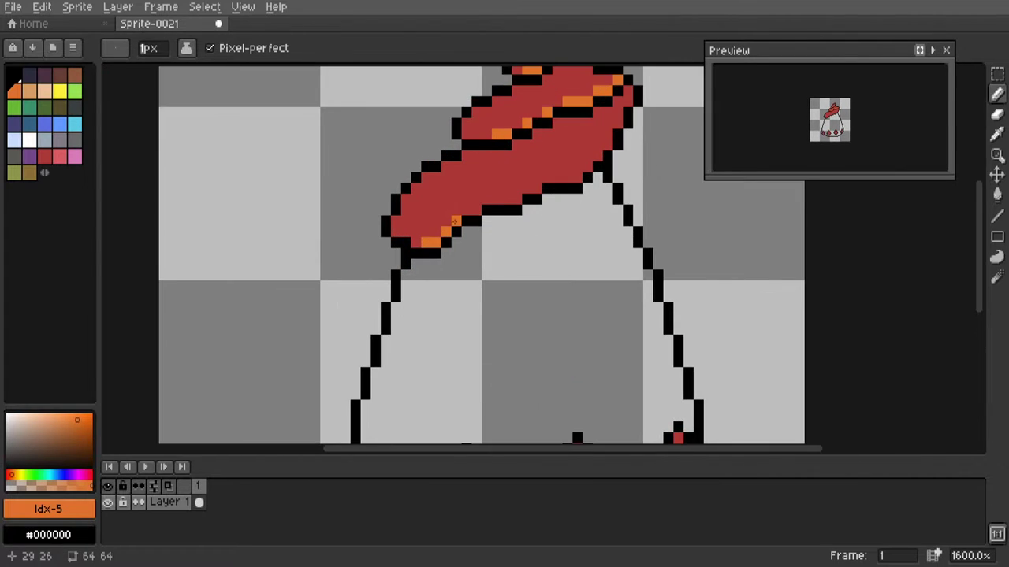
{"action": "left_click_drag", "start_coordinate": [617, 182], "coordinate": [569, 182]}
Line the inner side of the orange shading on all three cap folds with bright yellow pixels.
{"action": "scroll", "coordinate": [569, 182], "scroll_direction": "up", "scroll_amount": 3}
{"action": "left_click", "coordinate": [59, 91]}
{"action": "left_click", "coordinate": [552, 174]}
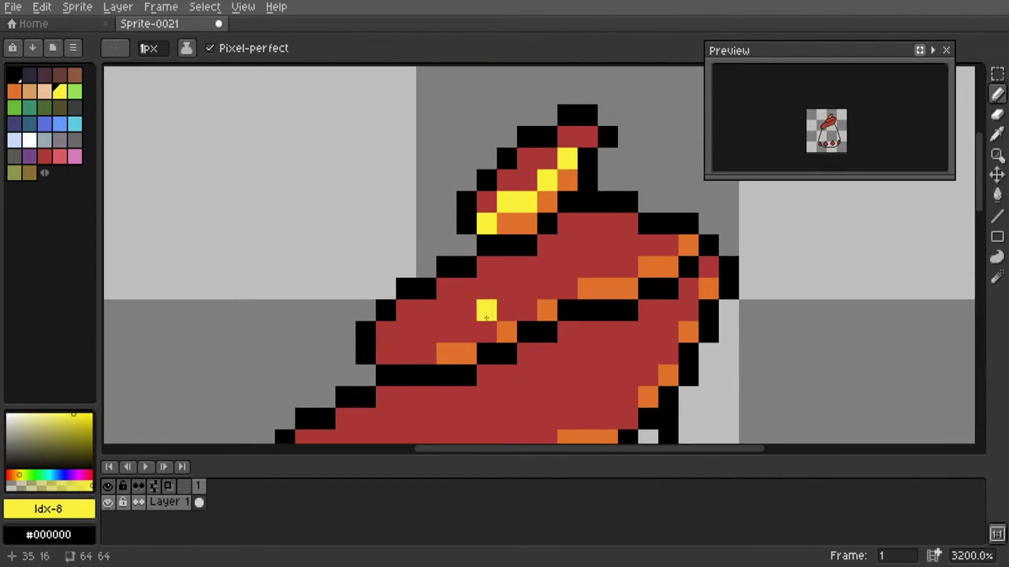
{"action": "left_click_drag", "start_coordinate": [410, 309], "coordinate": [471, 293]}
{"action": "key", "text": "ctrl+z"}
{"action": "left_click", "coordinate": [549, 262]}
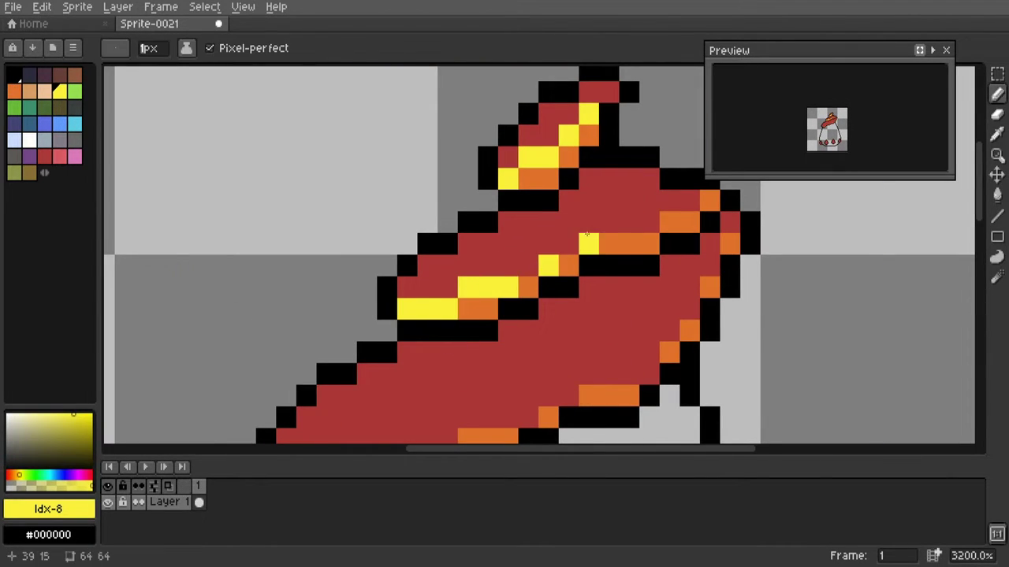
{"action": "scroll", "coordinate": [613, 231], "scroll_direction": "down", "scroll_amount": 1}
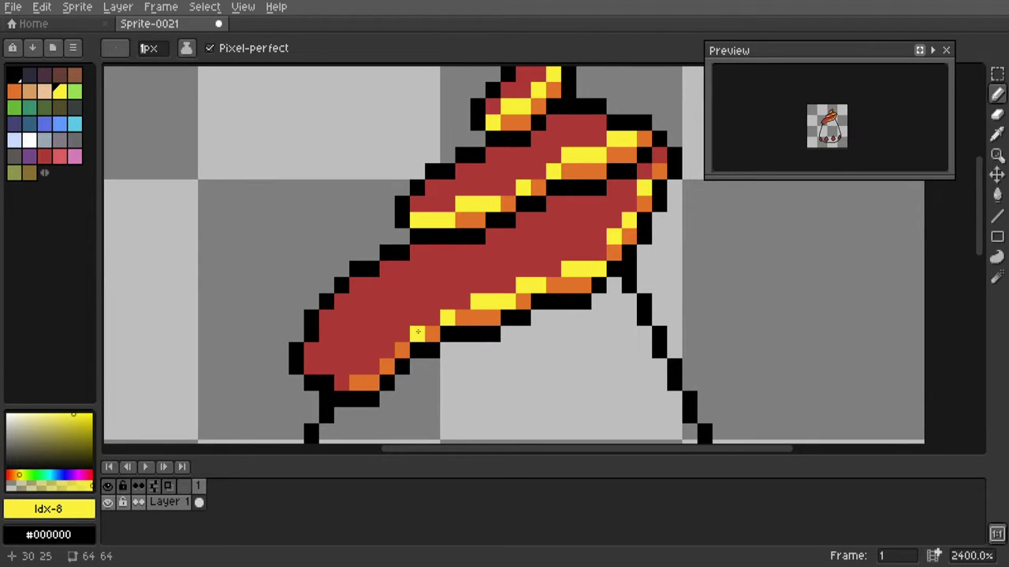
{"action": "scroll", "coordinate": [347, 371], "scroll_direction": "down", "scroll_amount": 1}
{"action": "scroll", "coordinate": [347, 371], "scroll_direction": "down", "scroll_amount": 3}
Mix the light orange #f09559 from the palette orange and fill the whole body with the Paint Bucket.
{"action": "left_click", "coordinate": [12, 475]}
{"action": "left_click", "coordinate": [48, 509]}
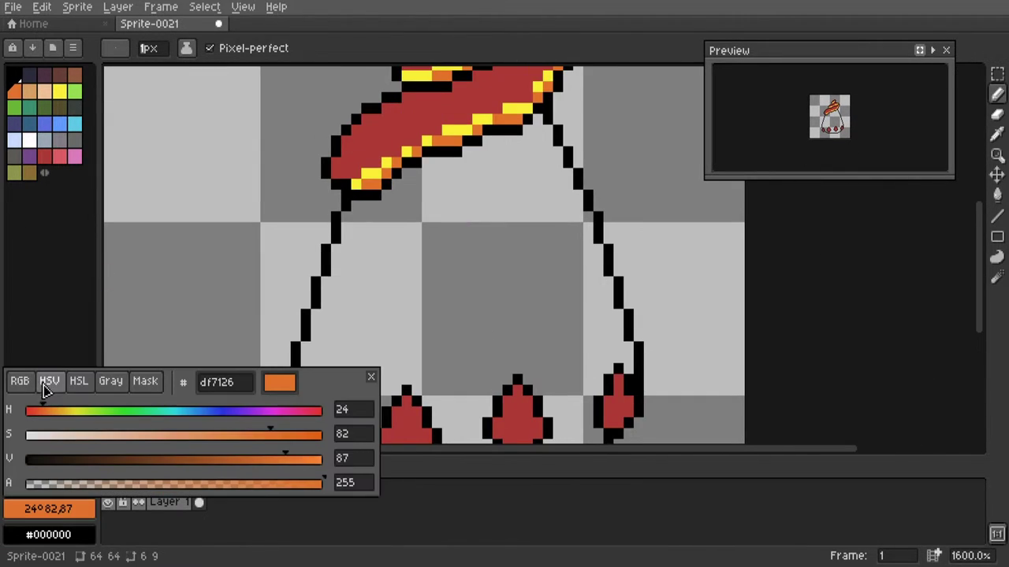
{"action": "left_click", "coordinate": [303, 465]}
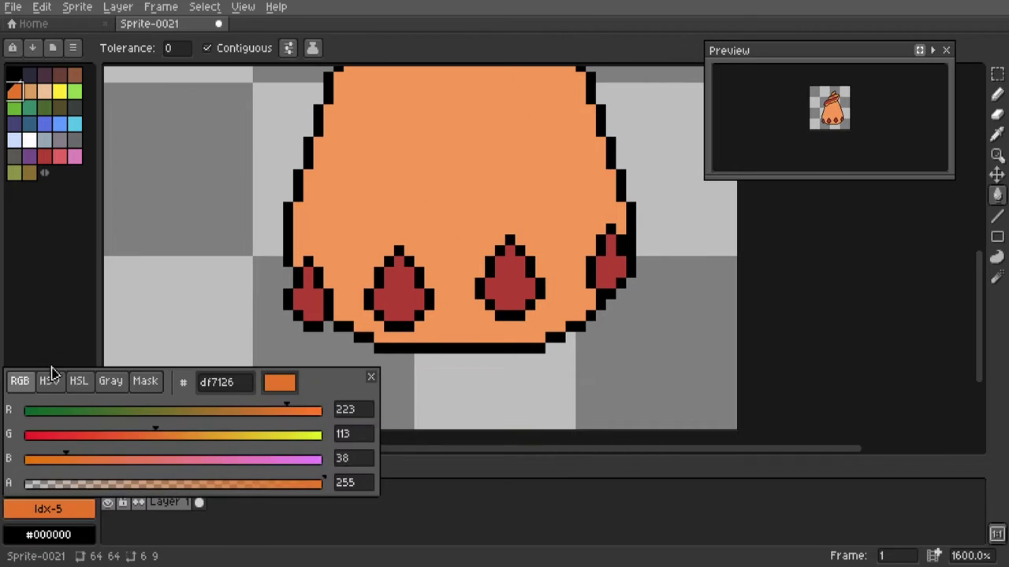
Mix a deeper orange at HSV 18, 76, 90 and shade the body's base line and the upper sides of the teardrops.
{"action": "left_click", "coordinate": [49, 381]}
{"action": "key", "text": "Escape"}
{"action": "key", "text": "b"}
{"action": "scroll", "coordinate": [552, 260], "scroll_direction": "up", "scroll_amount": 1}
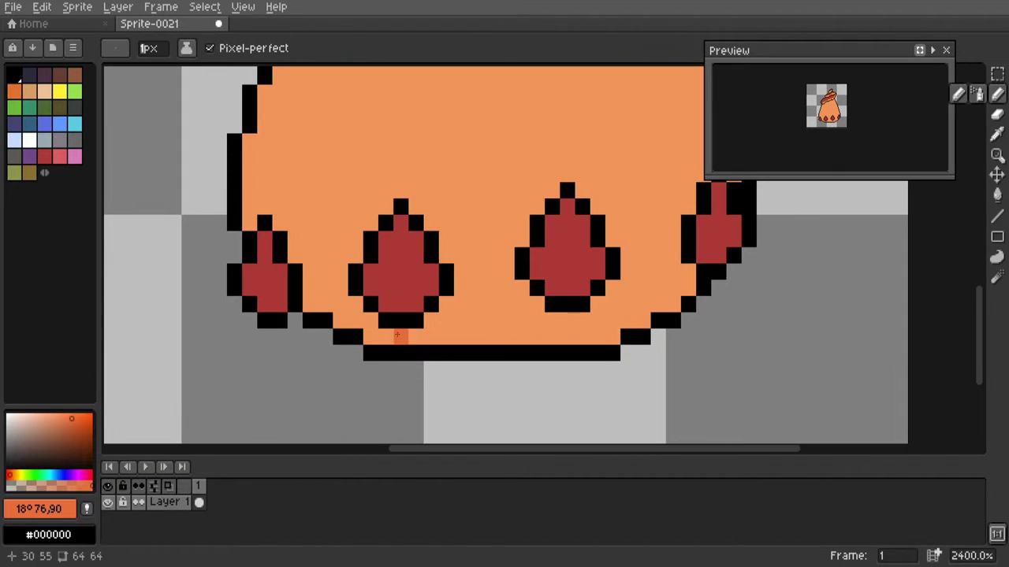
{"action": "scroll", "coordinate": [552, 260], "scroll_direction": "down", "scroll_amount": 2}
{"action": "scroll", "coordinate": [693, 268], "scroll_direction": "up", "scroll_amount": 4}
{"action": "left_click_drag", "start_coordinate": [511, 229], "coordinate": [510, 264]}
{"action": "left_click", "coordinate": [701, 267]}
{"action": "scroll", "coordinate": [182, 292], "scroll_direction": "down", "scroll_amount": 4}
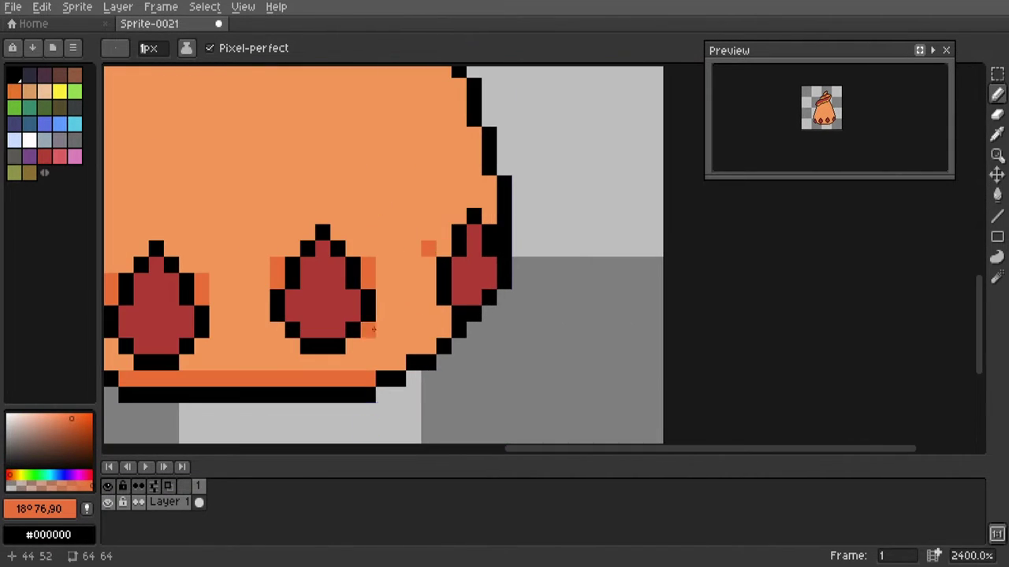
{"action": "scroll", "coordinate": [309, 271], "scroll_direction": "up", "scroll_amount": 2}
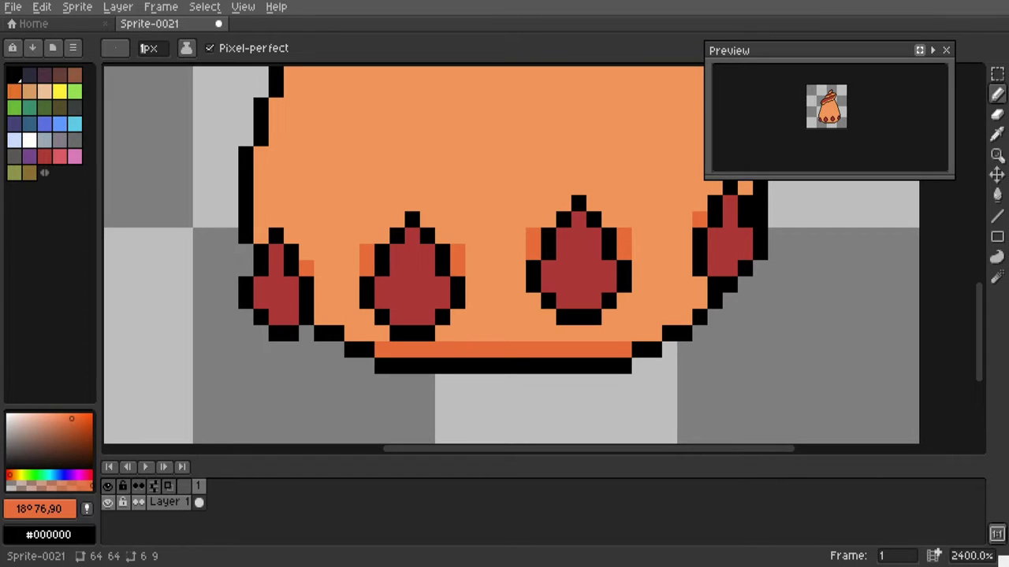
Try shading the body beneath the cap and down its upper right edge with a darker orange at HSV 18, 71, 83.
{"action": "scroll", "coordinate": [518, 295], "scroll_direction": "down", "scroll_amount": 1}
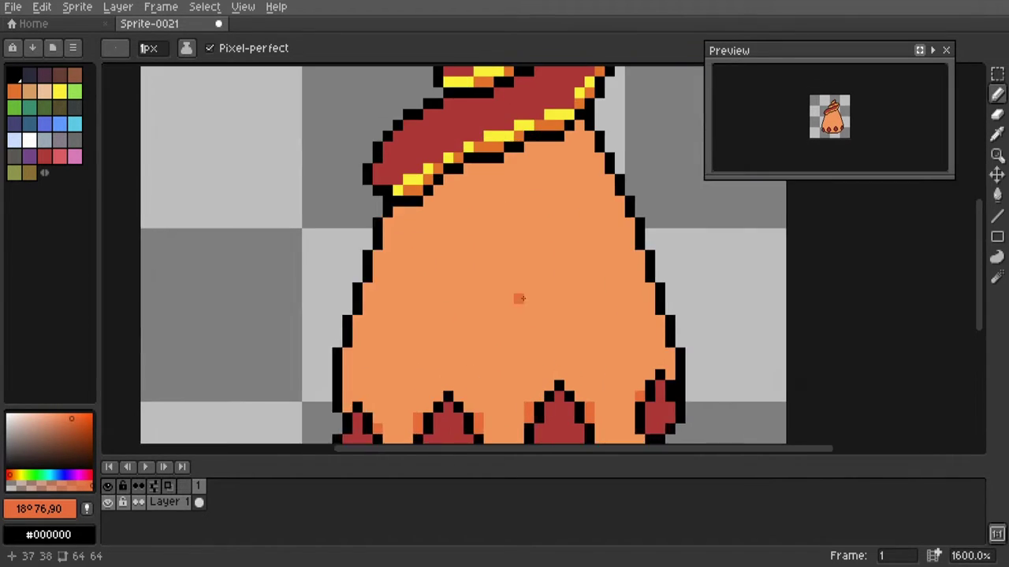
{"action": "left_click", "coordinate": [39, 509]}
{"action": "key", "text": "i"}
{"action": "left_click", "coordinate": [426, 276]}
{"action": "left_click", "coordinate": [40, 508]}
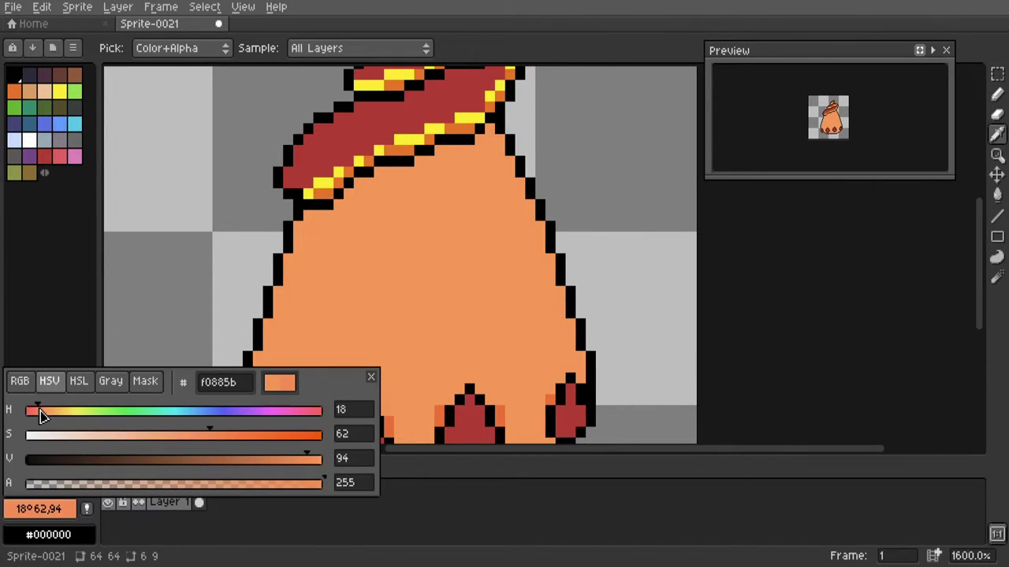
{"action": "mouse_move", "coordinate": [306, 459]}
{"action": "left_mouse_down"}
{"action": "mouse_move", "coordinate": [256, 461]}
{"action": "mouse_move", "coordinate": [270, 461]}
{"action": "left_mouse_up"}
{"action": "key", "text": "Escape"}
{"action": "key", "text": "b"}
{"action": "scroll", "coordinate": [287, 209], "scroll_direction": "up", "scroll_amount": 2}
{"action": "left_click", "coordinate": [388, 166]}
{"action": "key", "text": "ctrl+z"}
{"action": "mouse_move", "coordinate": [309, 208]}
{"action": "left_mouse_down"}
{"action": "mouse_move", "coordinate": [490, 195]}
{"action": "mouse_move", "coordinate": [428, 190]}
{"action": "mouse_move", "coordinate": [417, 149]}
{"action": "mouse_move", "coordinate": [469, 120]}
{"action": "left_mouse_up"}
{"action": "scroll", "coordinate": [473, 122], "scroll_direction": "down", "scroll_amount": 1}
{"action": "left_click_drag", "start_coordinate": [613, 157], "coordinate": [634, 271]}
{"action": "scroll", "coordinate": [493, 288], "scroll_direction": "down", "scroll_amount": 3}
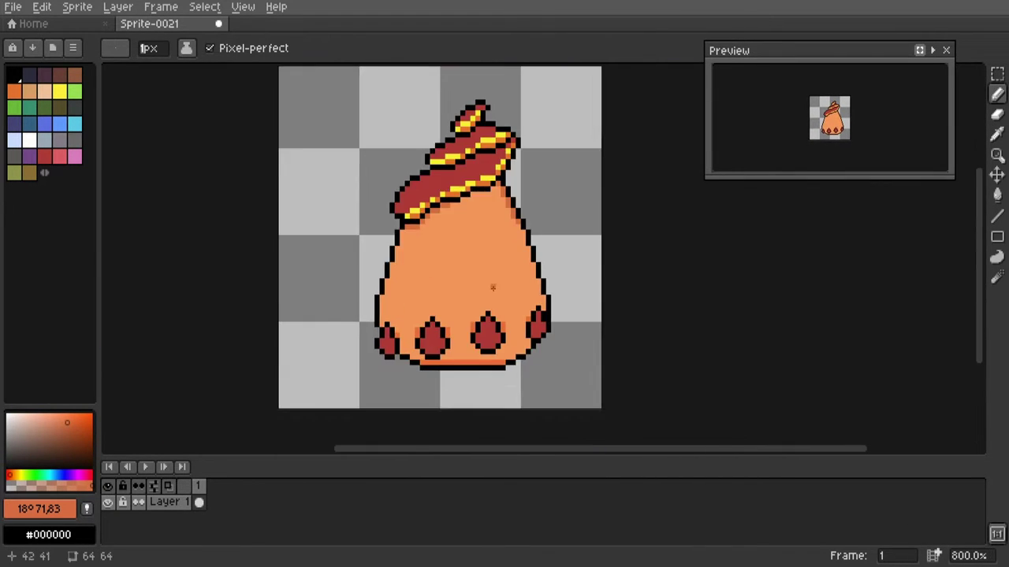
Darken the shading colour to HSV 18, 74, 76 and repaint the shadow beneath the cap and along the upper right edge.
{"action": "scroll", "coordinate": [492, 288], "scroll_direction": "up", "scroll_amount": 4}
{"action": "left_click", "coordinate": [40, 508]}
{"action": "left_click_drag", "start_coordinate": [271, 460], "coordinate": [260, 464]}
{"action": "key", "text": "Escape"}
{"action": "left_click_drag", "start_coordinate": [279, 199], "coordinate": [325, 181]}
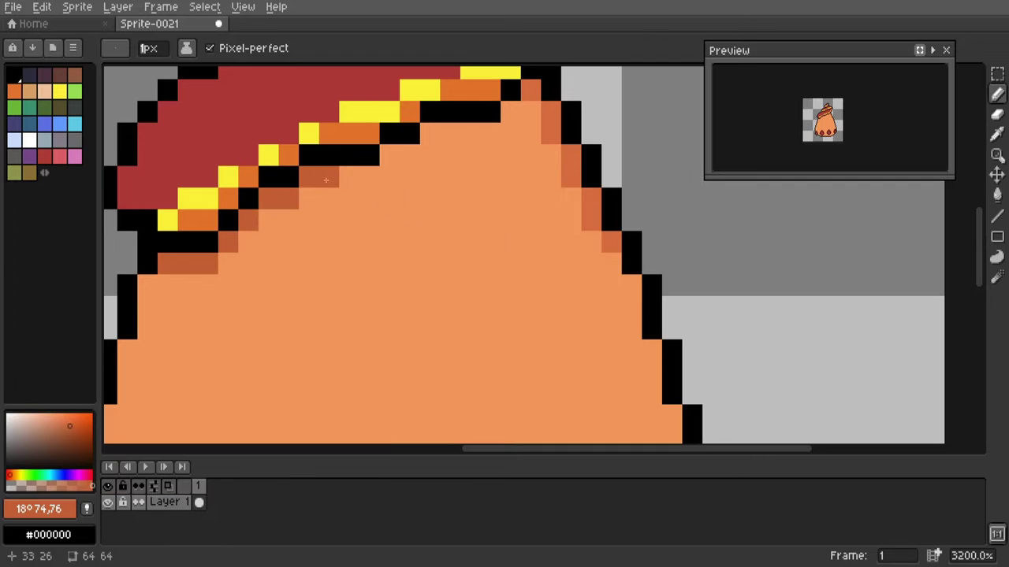
{"action": "left_click_drag", "start_coordinate": [632, 312], "coordinate": [691, 383]}
{"action": "scroll", "coordinate": [439, 331], "scroll_direction": "down", "scroll_amount": 1}
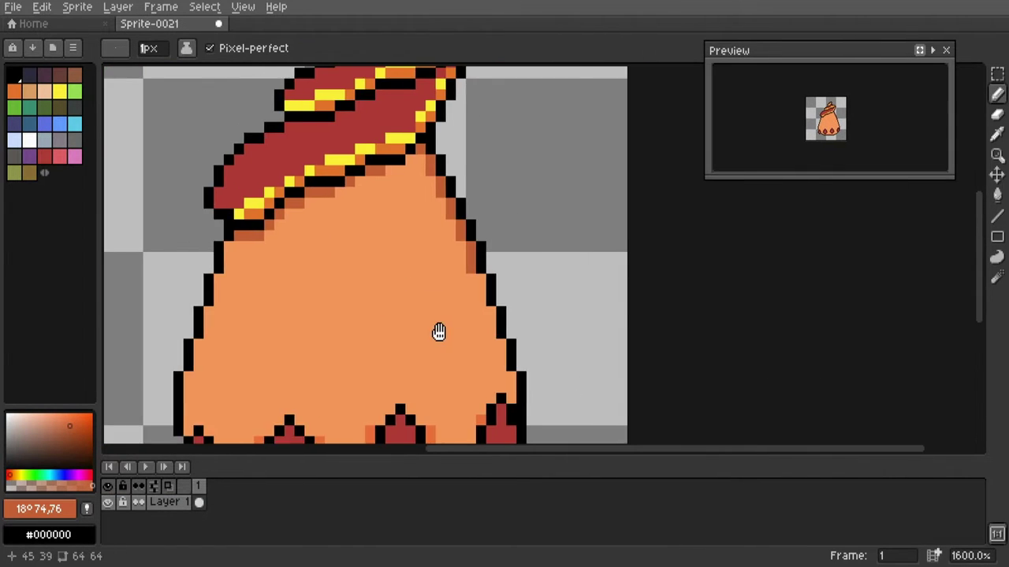
Cover the shading on the body's upper right edge with the base orange #f09559.
{"action": "left_click_drag", "start_coordinate": [439, 331], "coordinate": [546, 325]}
{"action": "left_click", "coordinate": [634, 407], "text": "alt"}
{"action": "scroll", "coordinate": [634, 407], "scroll_direction": "up", "scroll_amount": 1}
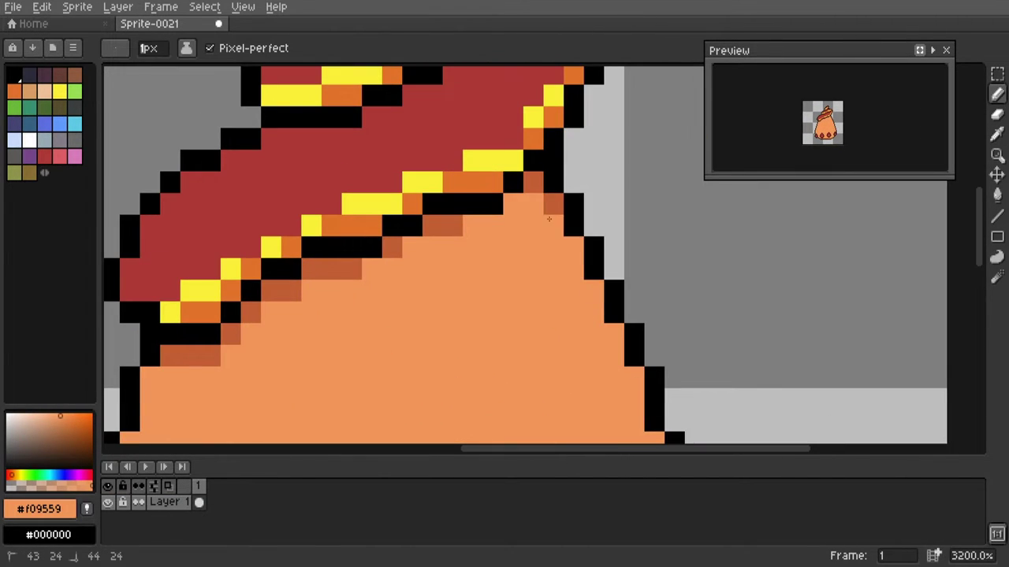
{"action": "scroll", "coordinate": [549, 219], "scroll_direction": "down", "scroll_amount": 1}
Continue the dark orange #c25d32 shading from beneath the cap down the body's upper left edge.
{"action": "left_click", "coordinate": [546, 157], "text": "alt"}
{"action": "scroll", "coordinate": [438, 136], "scroll_direction": "up", "scroll_amount": 1}
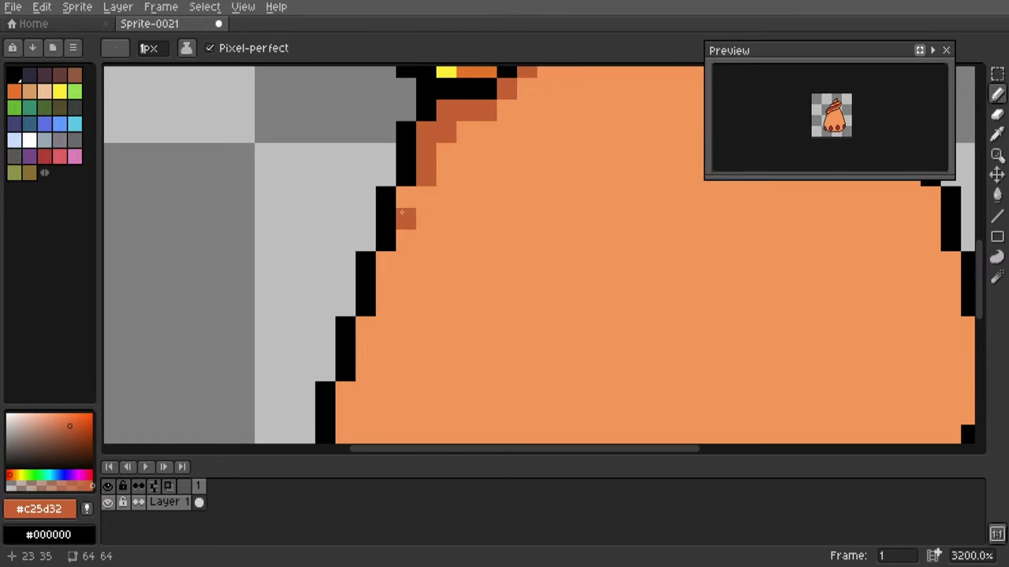
{"action": "scroll", "coordinate": [391, 268], "scroll_direction": "down", "scroll_amount": 2}
{"action": "scroll", "coordinate": [338, 289], "scroll_direction": "up", "scroll_amount": 1}
Mix a lighter orange at HSV 30, 56, 95 from the body colour and highlight the body's upper right edge.
{"action": "key", "text": "i"}
{"action": "left_click", "coordinate": [311, 320]}
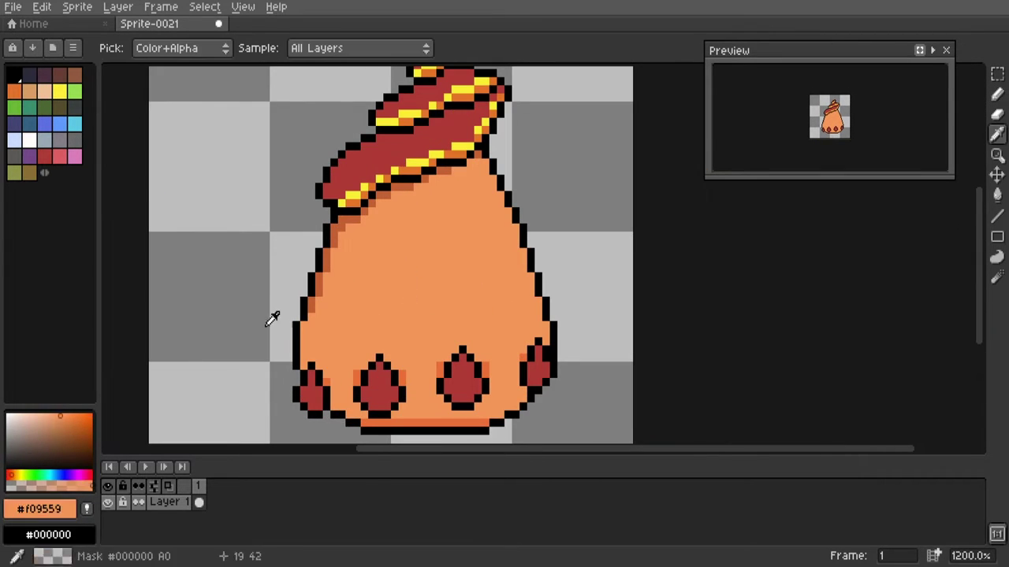
{"action": "left_click", "coordinate": [47, 508]}
{"action": "left_click_drag", "start_coordinate": [197, 439], "coordinate": [201, 440]}
{"action": "key", "text": "b"}
{"action": "scroll", "coordinate": [534, 190], "scroll_direction": "up", "scroll_amount": 2}
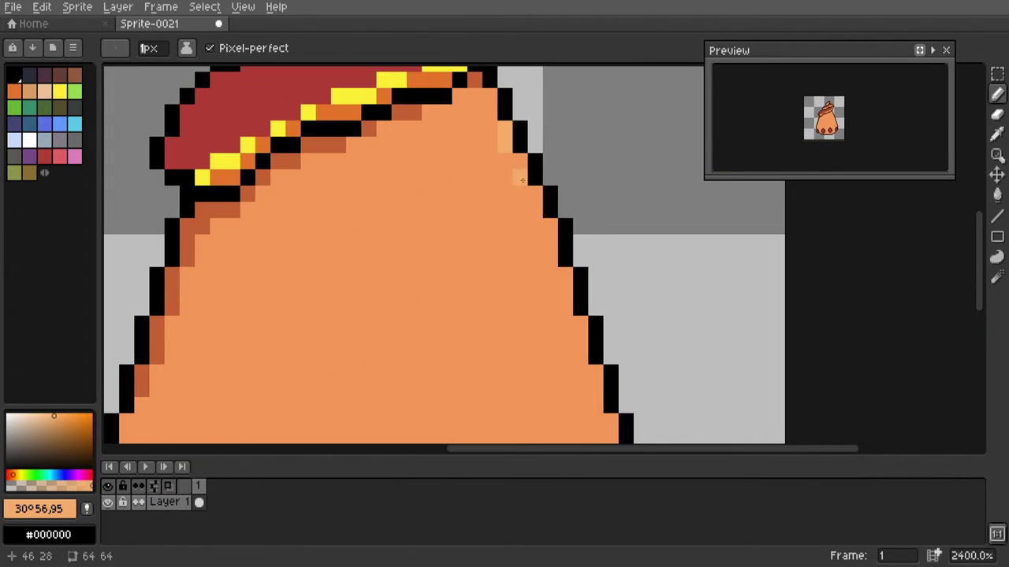
{"action": "scroll", "coordinate": [464, 153], "scroll_direction": "down", "scroll_amount": 5}
{"action": "scroll", "coordinate": [484, 241], "scroll_direction": "up", "scroll_amount": 3}
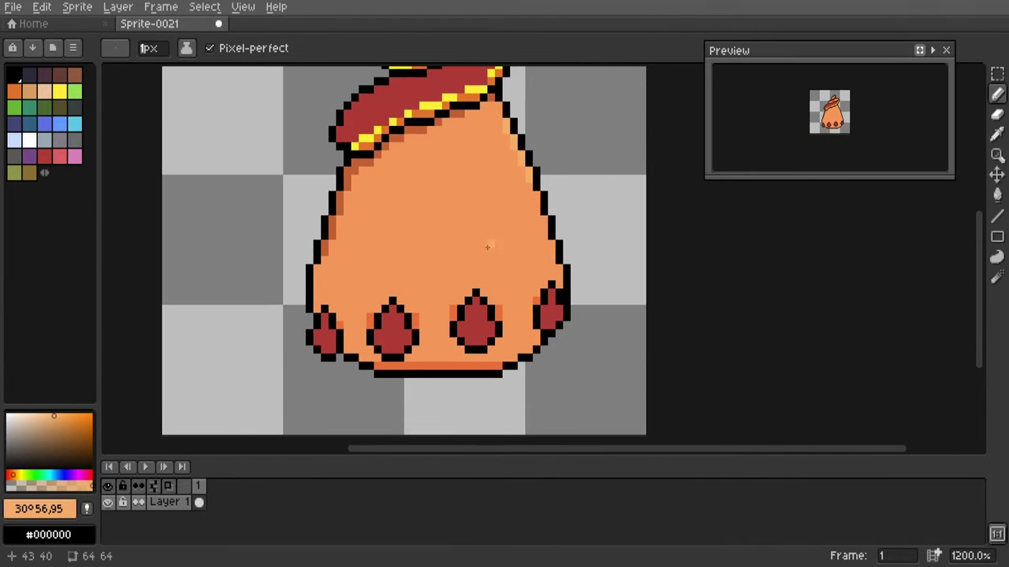
Mix a darker crimson at HSV 353, 73, 60 and draw a short vertical streak in the middle of every teardrop.
{"action": "scroll", "coordinate": [490, 369], "scroll_direction": "up", "scroll_amount": 2}
{"action": "left_click", "coordinate": [284, 307], "text": "alt"}
{"action": "left_click", "coordinate": [49, 508]}
{"action": "left_click_drag", "start_coordinate": [216, 462], "coordinate": [207, 462]}
{"action": "left_click_drag", "start_coordinate": [23, 410], "coordinate": [320, 410]}
{"action": "left_click", "coordinate": [997, 93]}
{"action": "scroll", "coordinate": [521, 294], "scroll_direction": "up", "scroll_amount": 1}
{"action": "left_click_drag", "start_coordinate": [521, 295], "coordinate": [521, 320]}
{"action": "scroll", "coordinate": [612, 288], "scroll_direction": "down", "scroll_amount": 1}
{"action": "scroll", "coordinate": [784, 248], "scroll_direction": "down", "scroll_amount": 1}
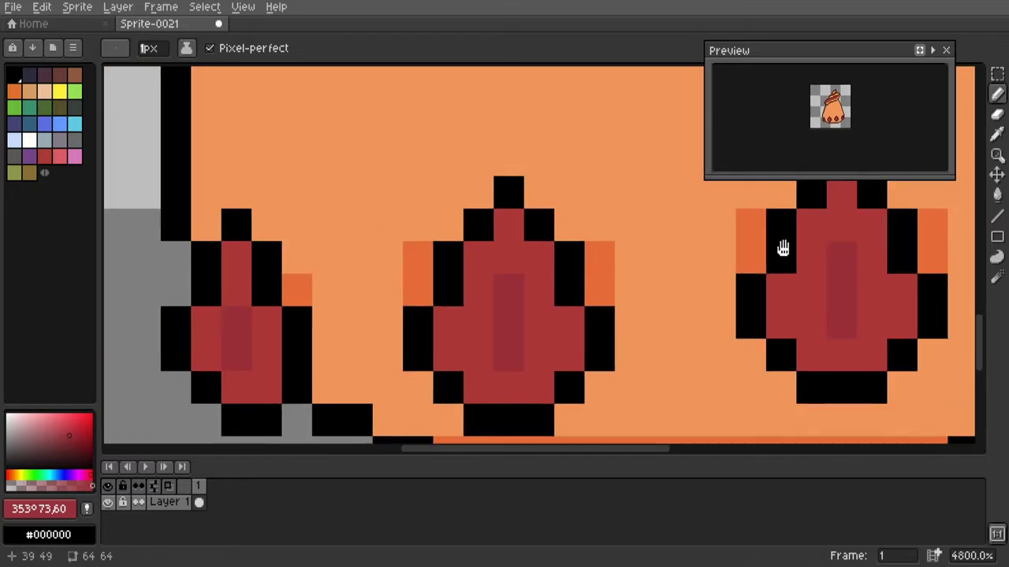
{"action": "scroll", "coordinate": [783, 247], "scroll_direction": "down", "scroll_amount": 2}
{"action": "scroll", "coordinate": [428, 275], "scroll_direction": "up", "scroll_amount": 2}
{"action": "left_click", "coordinate": [405, 292]}
{"action": "scroll", "coordinate": [405, 292], "scroll_direction": "down", "scroll_amount": 3}
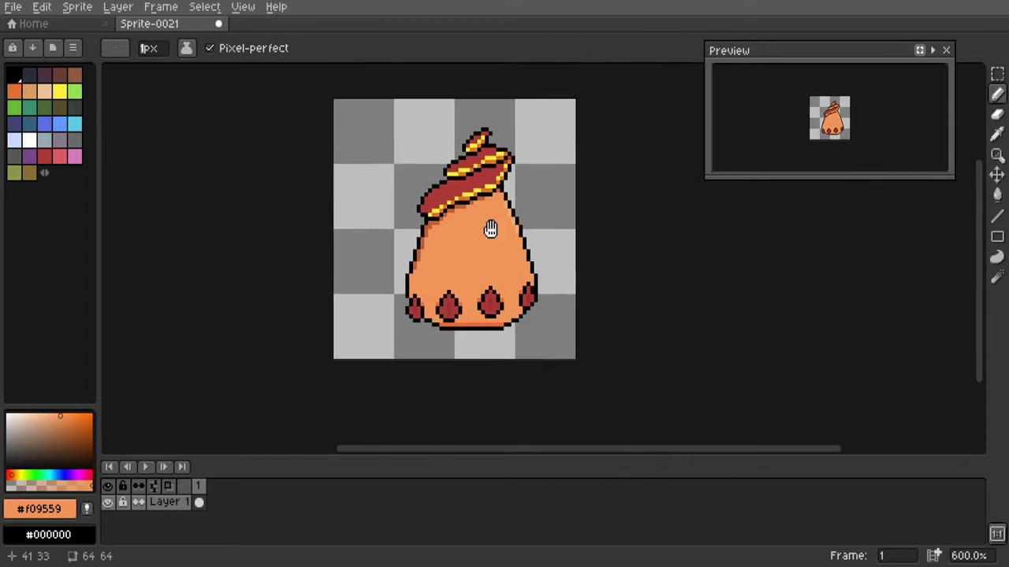
Extend the cap's pointed tip one pixel outward with a black outline and fill it with the cap's dark red.
{"action": "scroll", "coordinate": [473, 236], "scroll_direction": "up", "scroll_amount": 3}
{"action": "scroll", "coordinate": [512, 315], "scroll_direction": "up", "scroll_amount": 2}
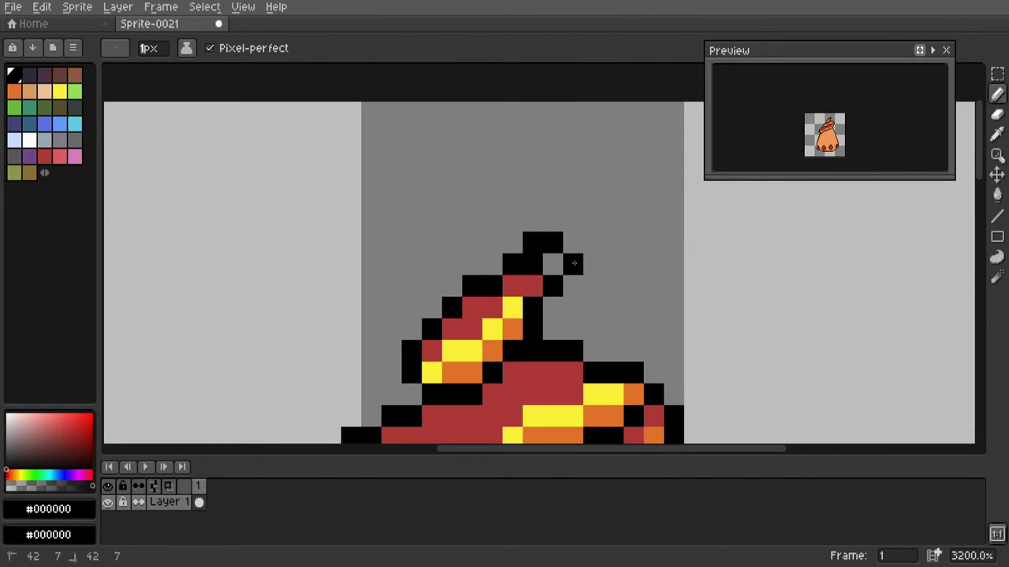
{"action": "left_click", "coordinate": [522, 285], "text": "alt"}
{"action": "scroll", "coordinate": [551, 276], "scroll_direction": "down", "scroll_amount": 3}
{"action": "left_click", "coordinate": [997, 134]}
{"action": "scroll", "coordinate": [441, 205], "scroll_direction": "down", "scroll_amount": 6}
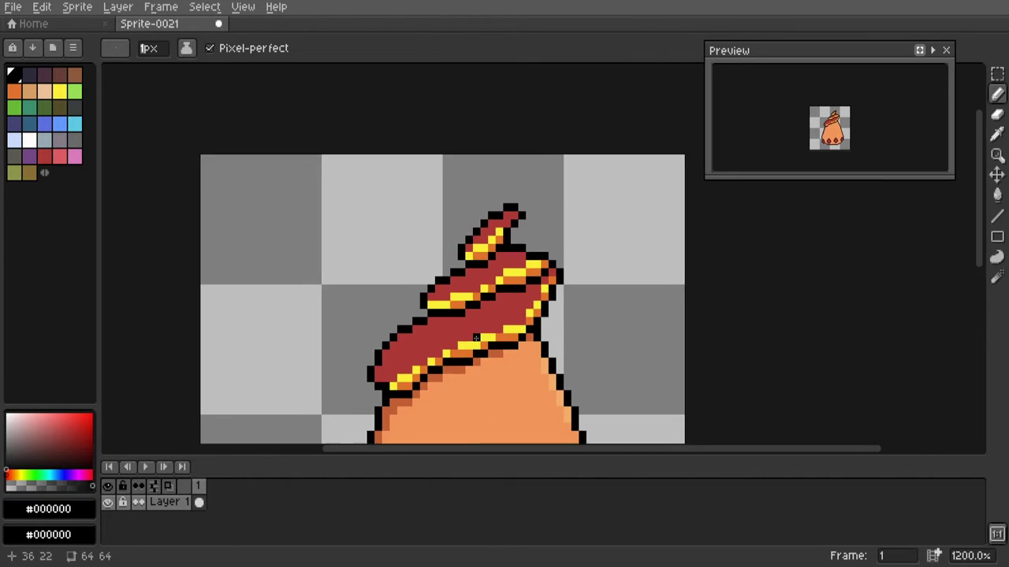
{"action": "scroll", "coordinate": [441, 205], "scroll_direction": "up", "scroll_amount": 5}
{"action": "left_click", "coordinate": [453, 212], "text": "alt"}
{"action": "scroll", "coordinate": [505, 252], "scroll_direction": "down", "scroll_amount": 4}
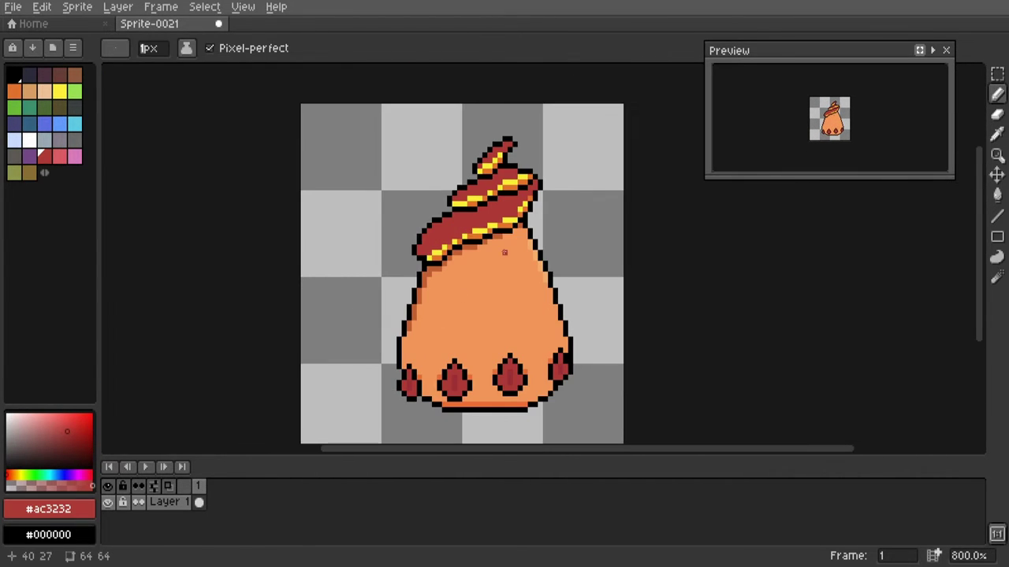
{"action": "scroll", "coordinate": [504, 128], "scroll_direction": "down", "scroll_amount": 2}
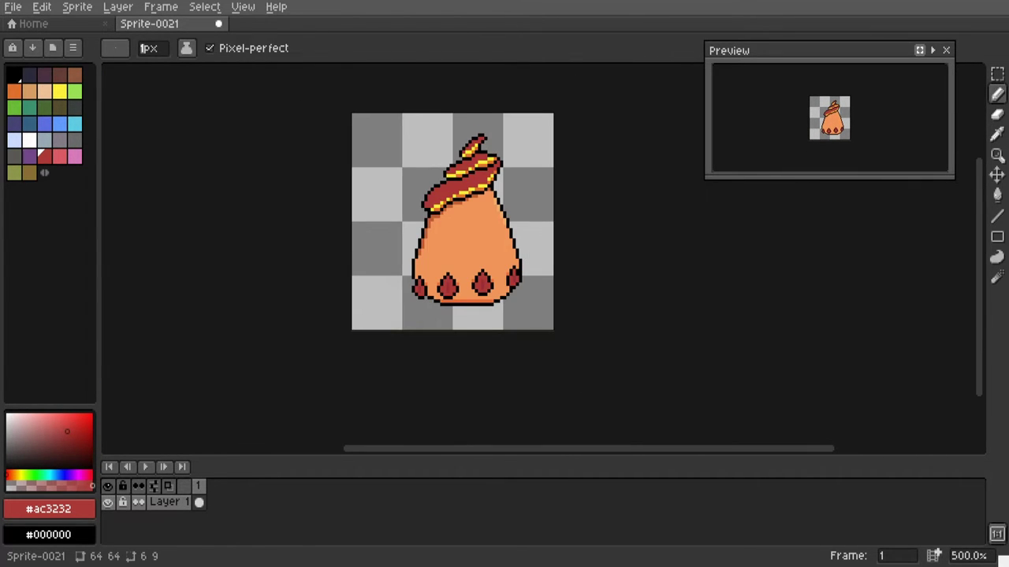
{"action": "scroll", "coordinate": [466, 237], "scroll_direction": "up", "scroll_amount": 7}
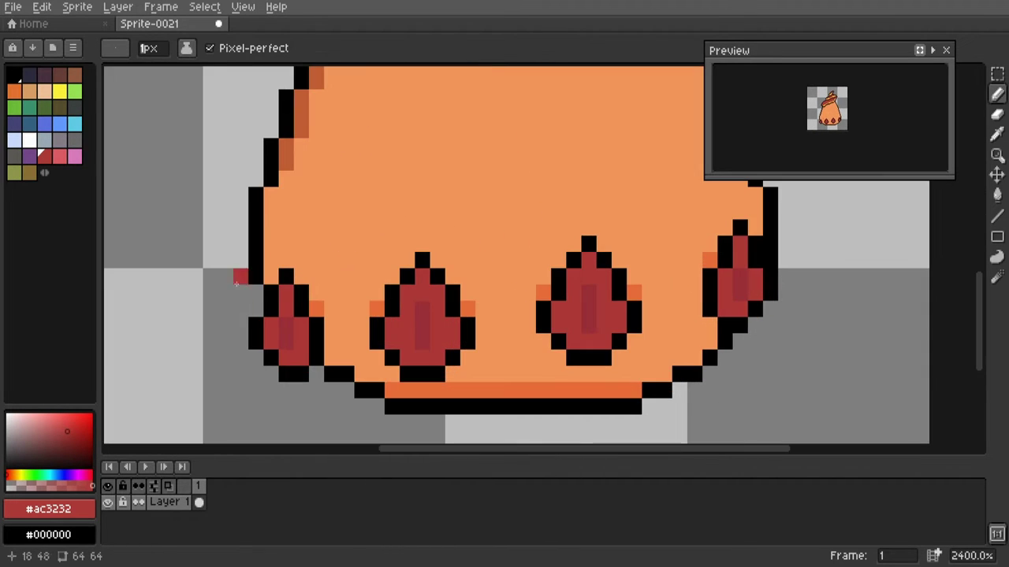
{"action": "scroll", "coordinate": [747, 261], "scroll_direction": "down", "scroll_amount": 7}
{"action": "scroll", "coordinate": [444, 236], "scroll_direction": "up", "scroll_amount": 7}
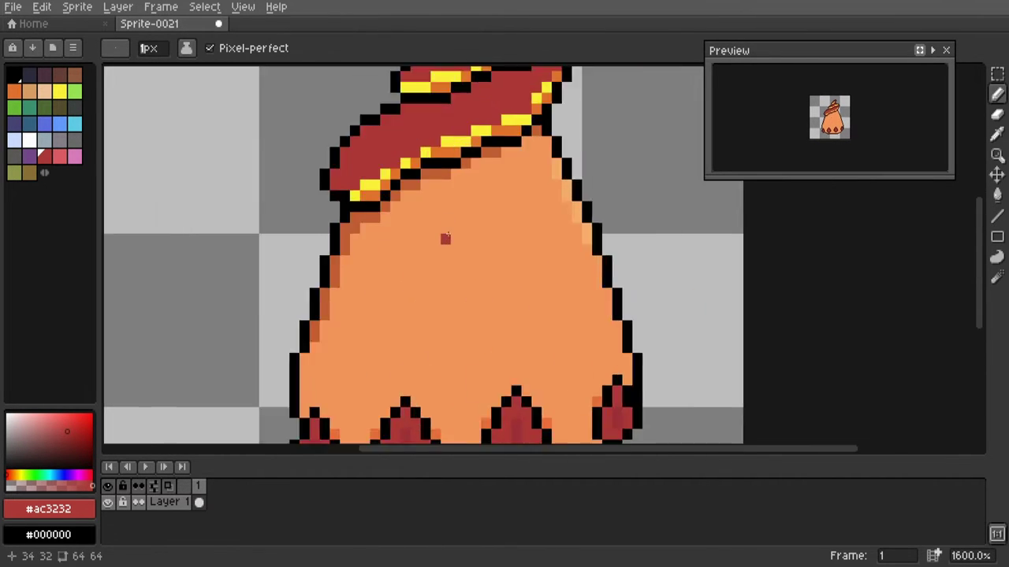
Extend the light orange #f2ae6b highlight on the body's upper right edge and at its apex beneath the cap.
{"action": "left_click", "coordinate": [443, 237], "text": "alt"}
{"action": "key", "text": "b"}
{"action": "scroll", "coordinate": [383, 316], "scroll_direction": "down", "scroll_amount": 5}
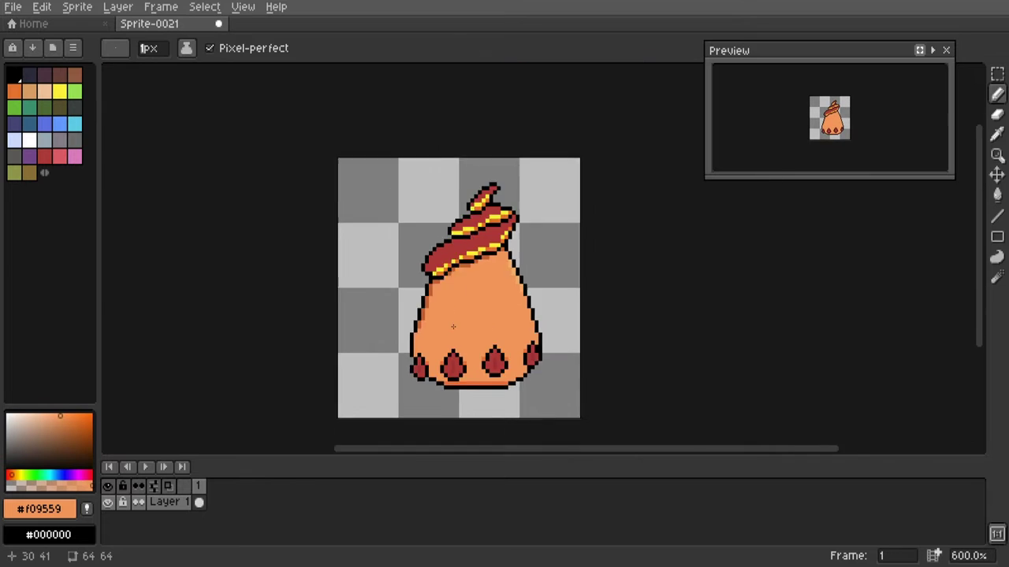
{"action": "scroll", "coordinate": [552, 237], "scroll_direction": "up", "scroll_amount": 6}
{"action": "scroll", "coordinate": [552, 236], "scroll_direction": "right", "scroll_amount": 3}
{"action": "key", "text": "alt"}
{"action": "left_click", "coordinate": [618, 175], "text": "alt"}
{"action": "scroll", "coordinate": [513, 333], "scroll_direction": "down", "scroll_amount": 4}
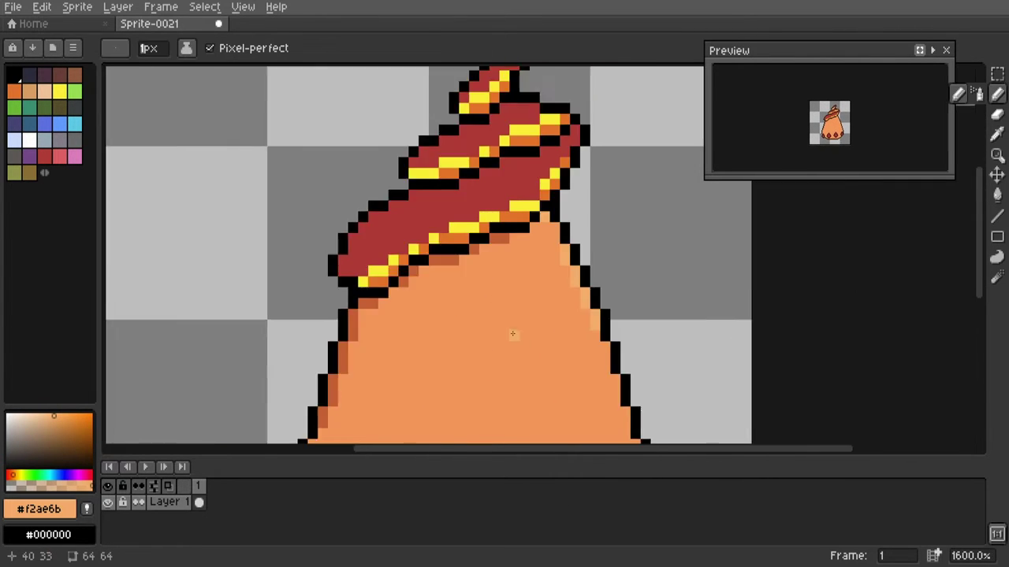
{"action": "scroll", "coordinate": [550, 219], "scroll_direction": "down", "scroll_amount": 4}
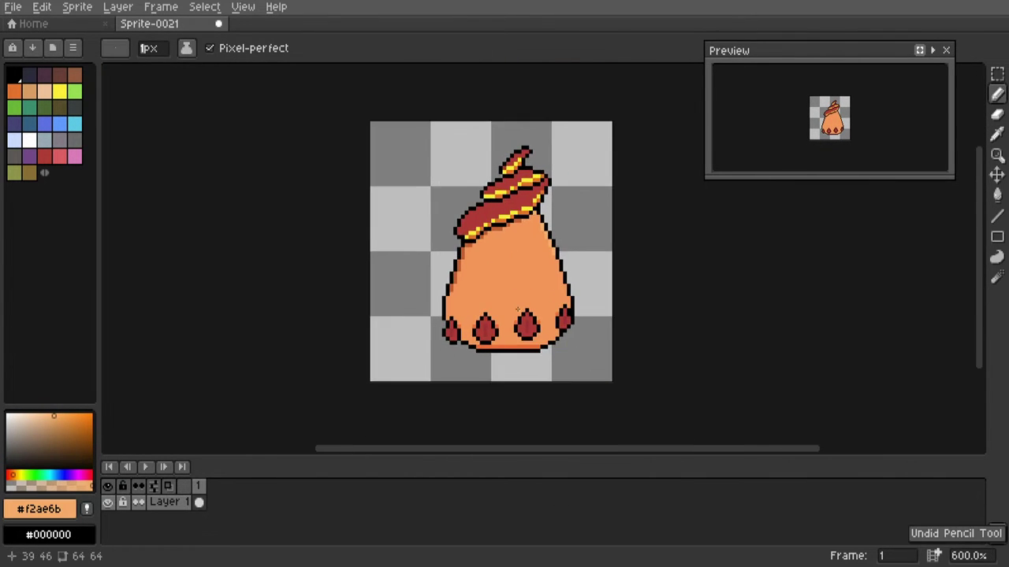
Smooth the stepped lower outline of the cap's bottom fold with extra black pixels at each step.
{"action": "scroll", "coordinate": [527, 293], "scroll_direction": "up", "scroll_amount": 7}
{"action": "key", "text": "alt"}
{"action": "left_click", "coordinate": [469, 244], "text": "alt"}
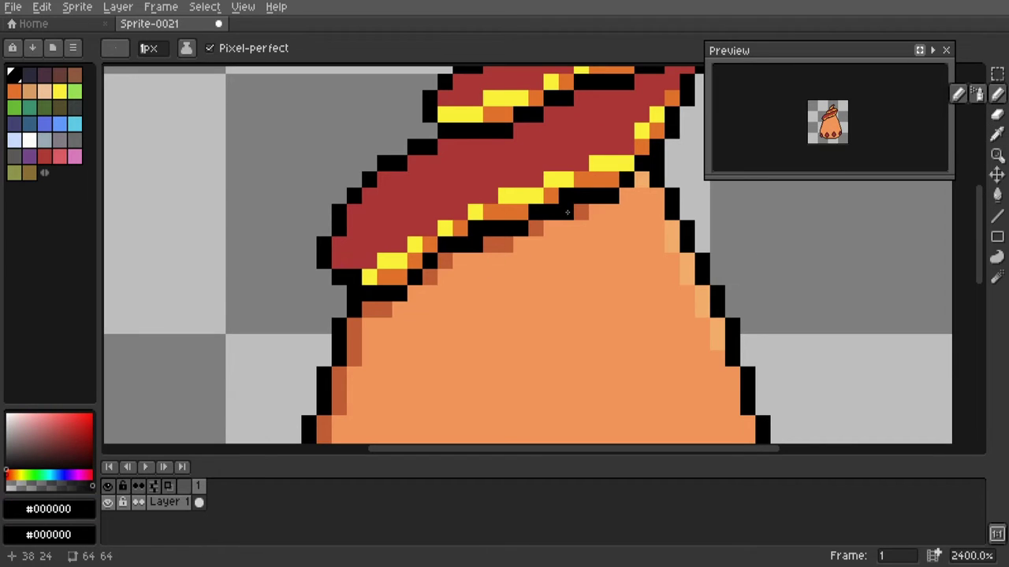
{"action": "left_click", "coordinate": [536, 228], "text": "alt"}
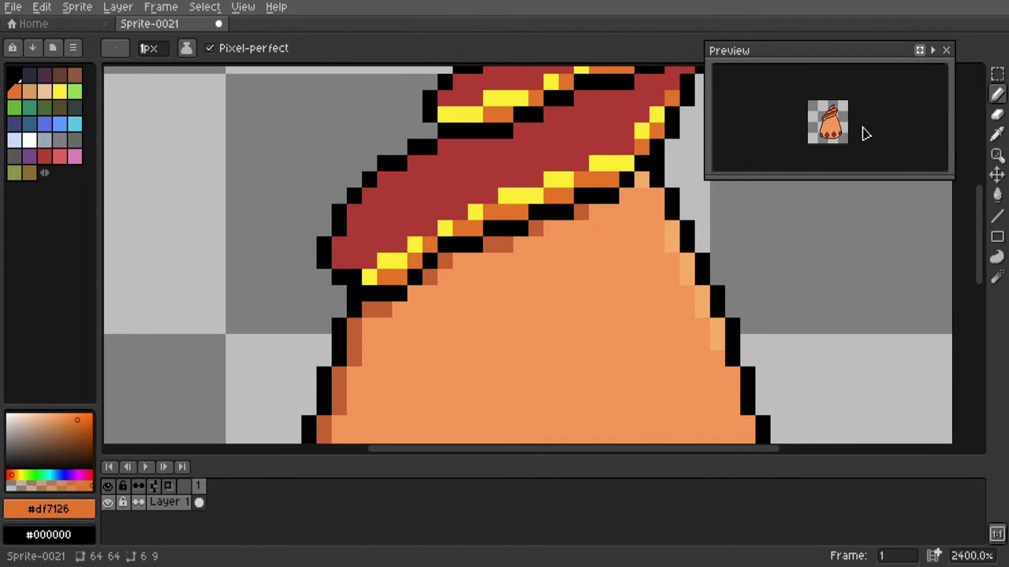
{"action": "scroll", "coordinate": [746, 254], "scroll_direction": "up", "scroll_amount": 2}
{"action": "key", "text": "e"}
{"action": "scroll", "coordinate": [572, 302], "scroll_direction": "down", "scroll_amount": 5}
{"action": "left_click_drag", "start_coordinate": [517, 283], "coordinate": [538, 258]}
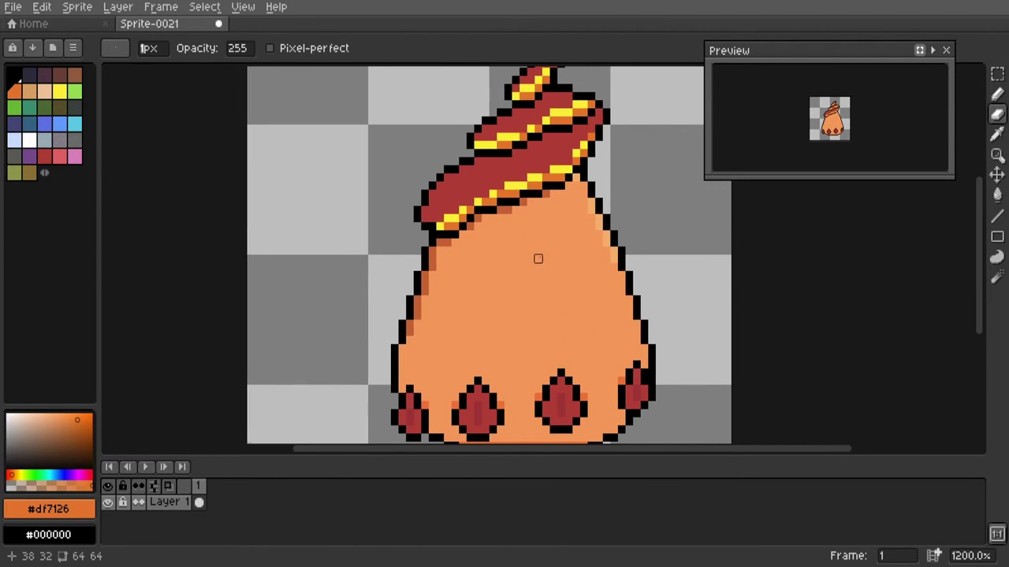
{"action": "scroll", "coordinate": [491, 342], "scroll_direction": "down", "scroll_amount": 1}
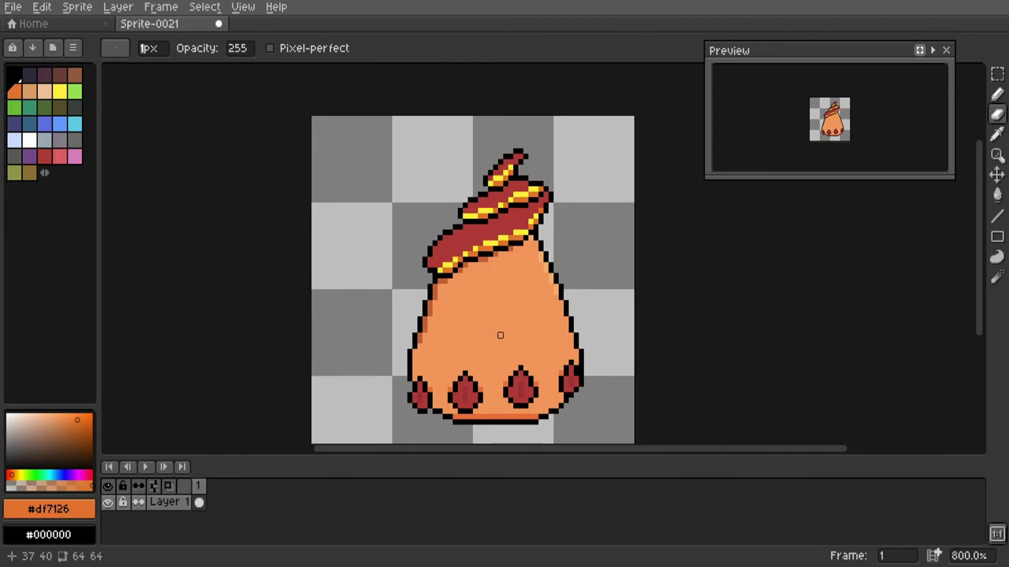
Enlarge the teardrop right of the body's centre with a wider, taller black outline and fill it with the red #ac3232.
{"action": "scroll", "coordinate": [500, 335], "scroll_direction": "up", "scroll_amount": 3}
{"action": "key", "text": "b"}
{"action": "left_click", "coordinate": [538, 320], "text": "alt"}
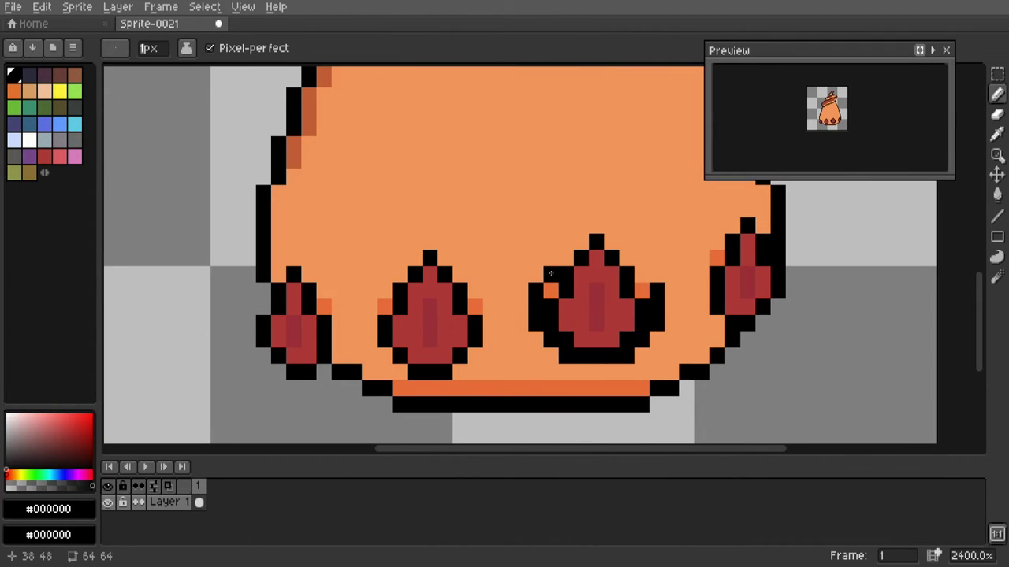
{"action": "left_click", "coordinate": [626, 314], "text": "alt"}
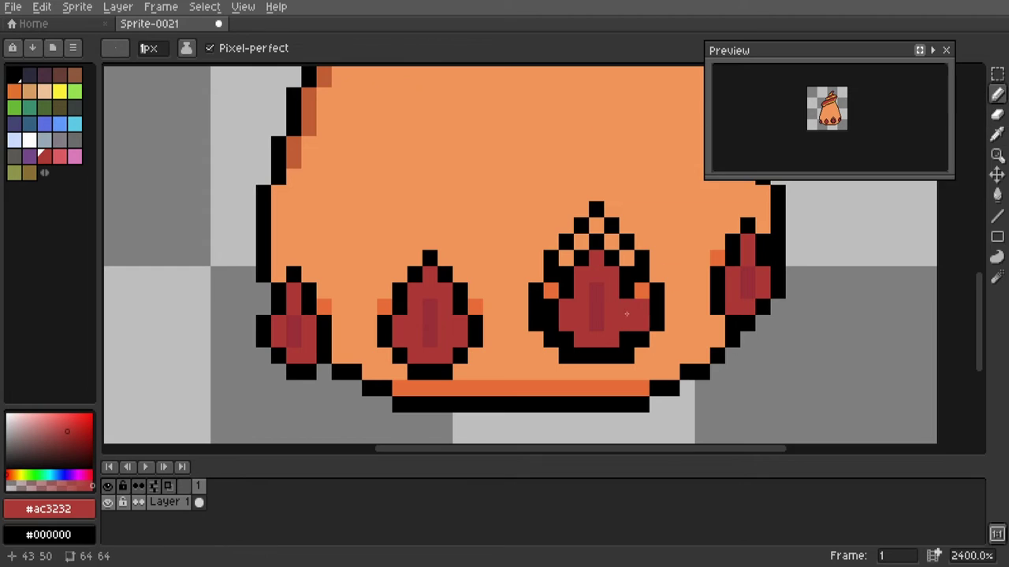
Paste a copy of the enlarged teardrop over the one left of centre and tidy its black outline.
{"action": "key", "text": "ctrl+v"}
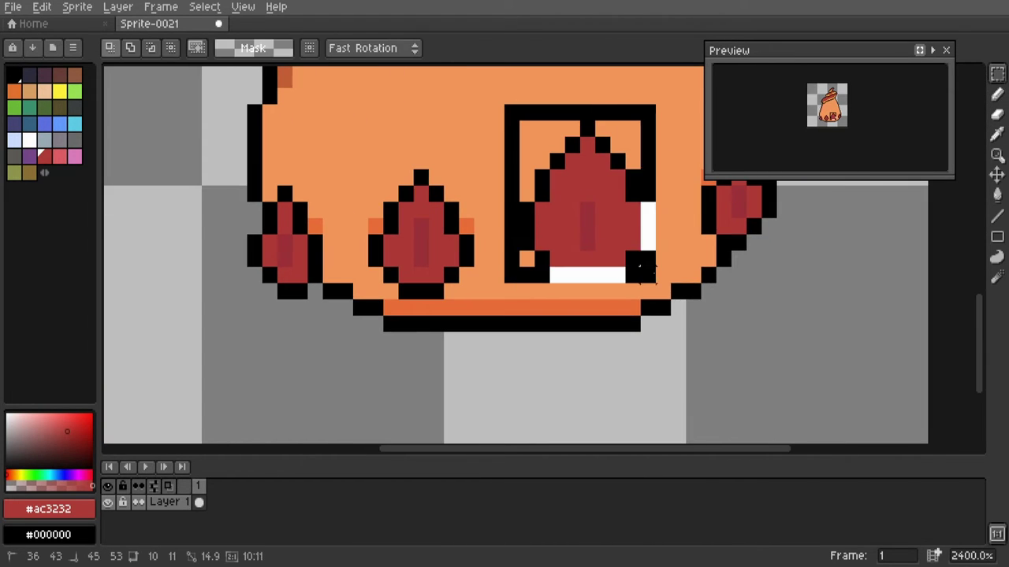
{"action": "mouse_move", "coordinate": [576, 212]}
{"action": "left_mouse_down"}
{"action": "mouse_move", "coordinate": [426, 213]}
{"action": "mouse_move", "coordinate": [410, 229]}
{"action": "left_mouse_up"}
{"action": "key", "text": "b"}
{"action": "left_click", "coordinate": [481, 183], "text": "alt"}
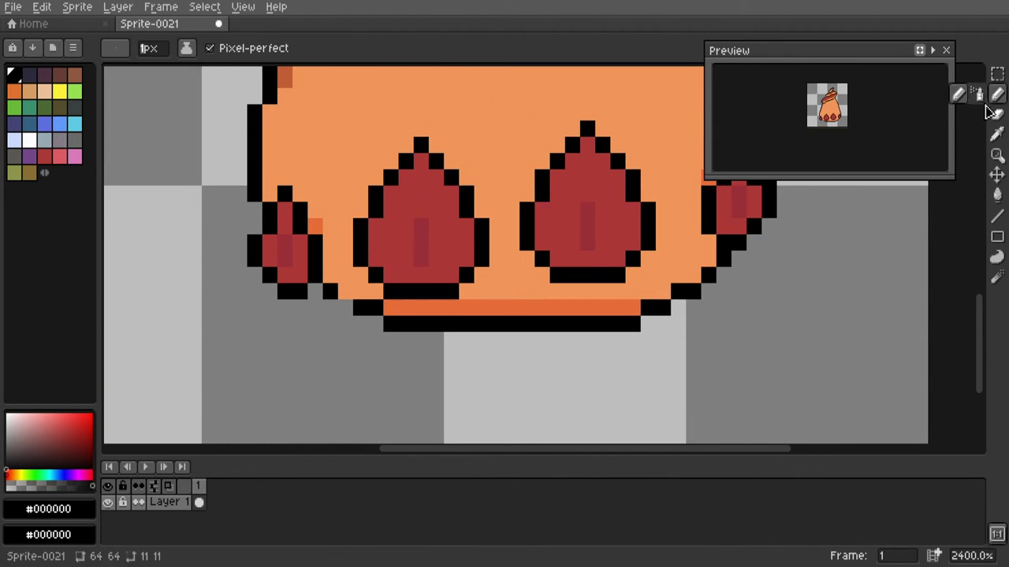
Raise the large teardrop right of centre by one pixel and fill the gap with the body's orange #f09559.
{"action": "key", "text": "m"}
{"action": "key", "text": "Up"}
{"action": "left_click_drag", "start_coordinate": [518, 153], "coordinate": [697, 347]}
{"action": "key", "text": "b"}
{"action": "left_click", "coordinate": [646, 321], "text": "alt"}
Raise the small teardrop on the body's right edge by two pixels.
{"action": "key", "text": "m"}
{"action": "key", "text": "Up"}
{"action": "key", "text": "Up"}
{"action": "key", "text": "Up"}
{"action": "key", "text": "Down"}
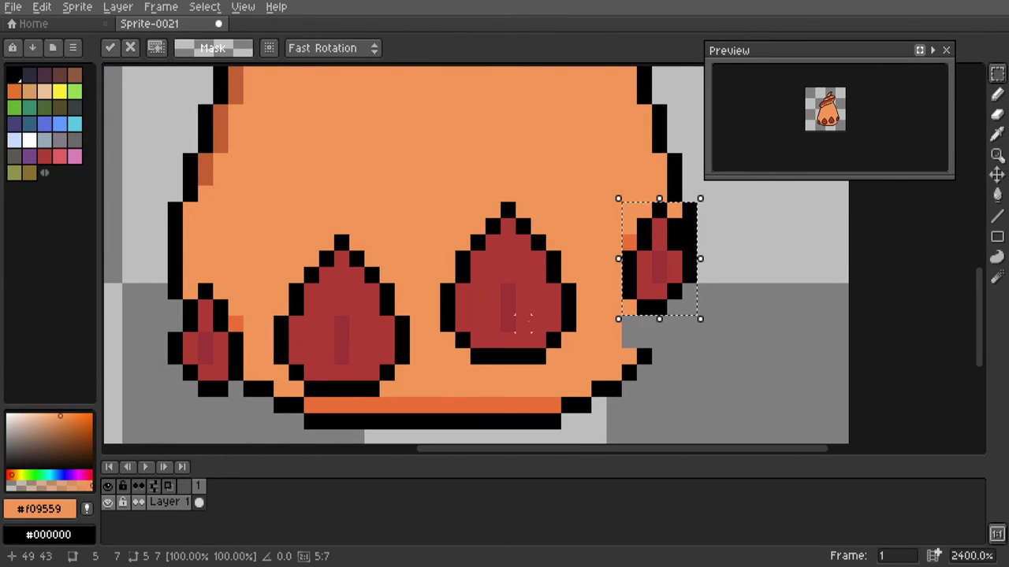
Bridge the broken body outline beneath the raised right-edge teardrop with black pixels.
{"action": "key", "text": "b"}
{"action": "left_click", "coordinate": [655, 353], "text": "alt"}
{"action": "scroll", "coordinate": [655, 353], "scroll_direction": "up", "scroll_amount": 1}
{"action": "scroll", "coordinate": [654, 353], "scroll_direction": "down", "scroll_amount": 2}
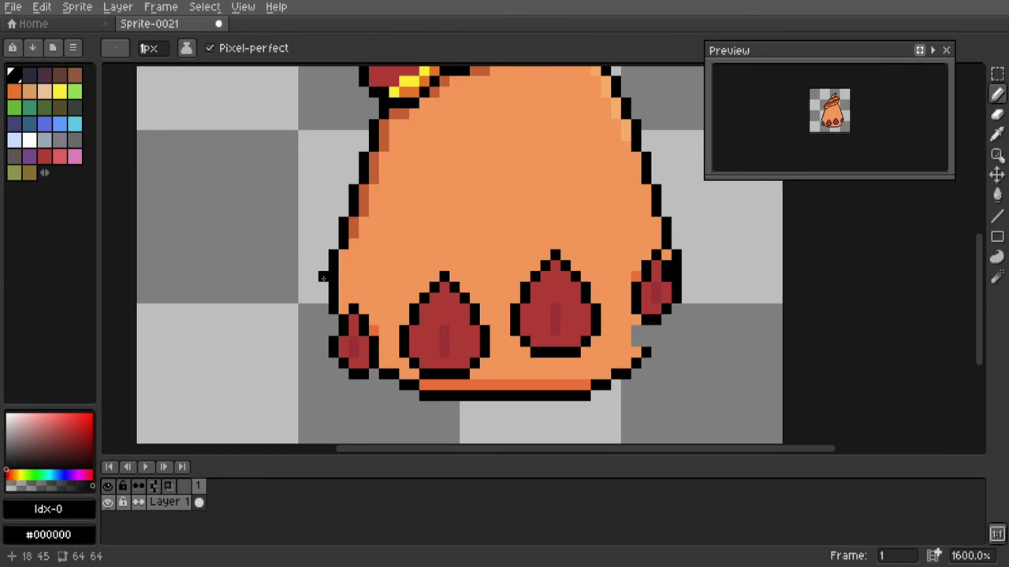
{"action": "scroll", "coordinate": [689, 254], "scroll_direction": "up", "scroll_amount": 1}
{"action": "scroll", "coordinate": [665, 360], "scroll_direction": "down", "scroll_amount": 2}
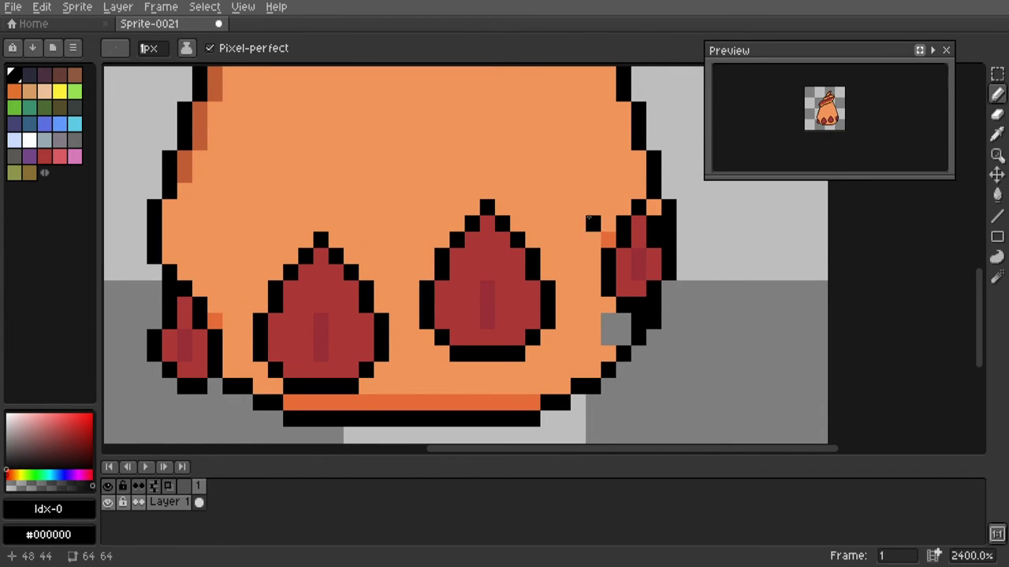
Thin the black outline beneath the right-edge teardrop and fill the transparent hole beside it with the body orange #f09559.
{"action": "scroll", "coordinate": [588, 219], "scroll_direction": "down", "scroll_amount": 3}
{"action": "left_click", "coordinate": [523, 272], "text": "alt"}
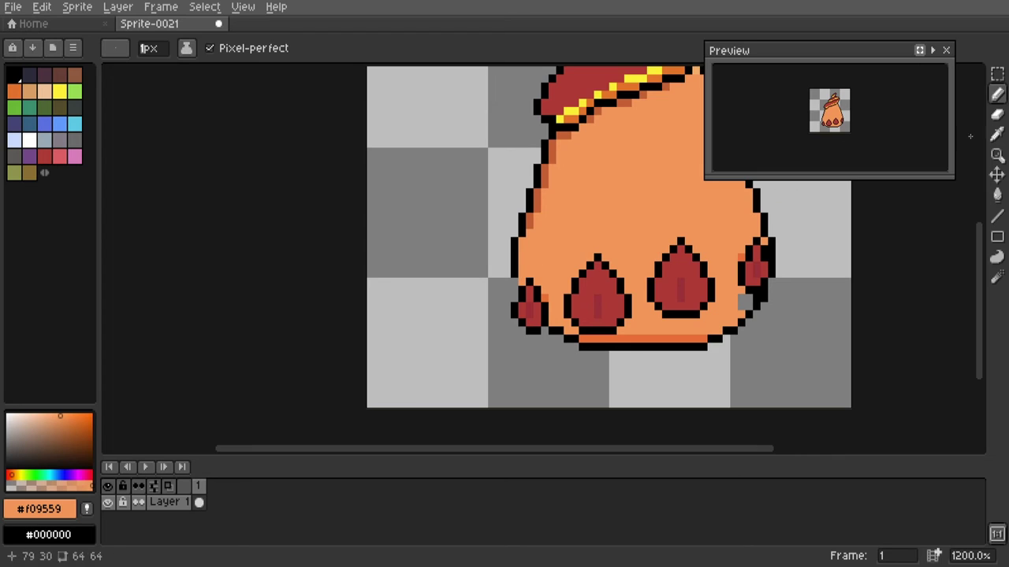
{"action": "left_click", "coordinate": [757, 309], "text": "alt"}
{"action": "scroll", "coordinate": [628, 273], "scroll_direction": "up", "scroll_amount": 1}
{"action": "left_click", "coordinate": [599, 299], "text": "alt"}
{"action": "left_click_drag", "start_coordinate": [562, 318], "coordinate": [610, 320]}
Shift the right-edge teardrop one pixel right, erase the surplus black around it and fill the gap with orange #f09559.
{"action": "key", "text": "m"}
{"action": "left_click_drag", "start_coordinate": [592, 178], "coordinate": [700, 298]}
{"action": "key", "text": "Right"}
{"action": "key", "text": "e"}
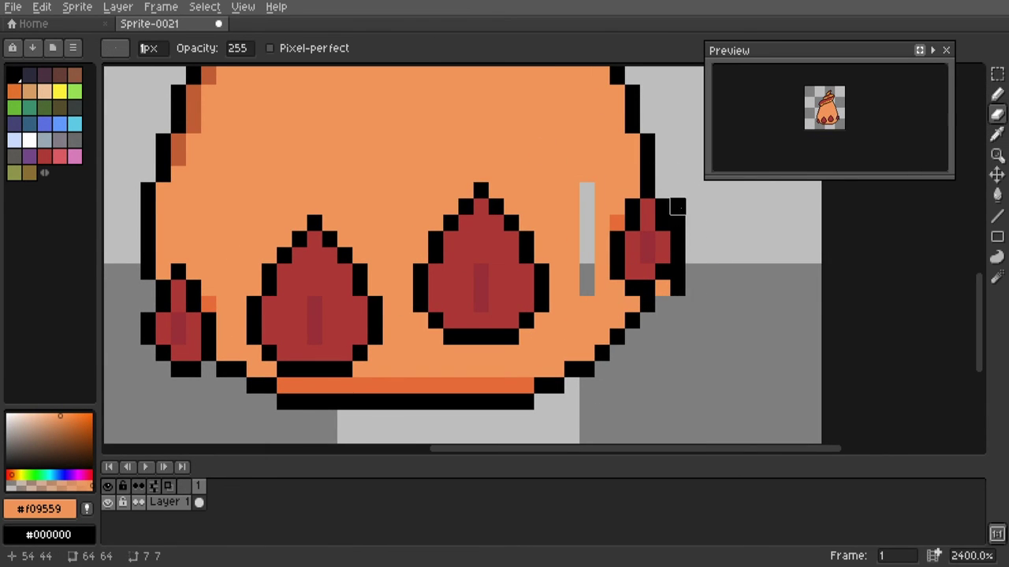
{"action": "scroll", "coordinate": [617, 370], "scroll_direction": "down", "scroll_amount": 2}
{"action": "key", "text": "b"}
{"action": "scroll", "coordinate": [584, 279], "scroll_direction": "up", "scroll_amount": 1}
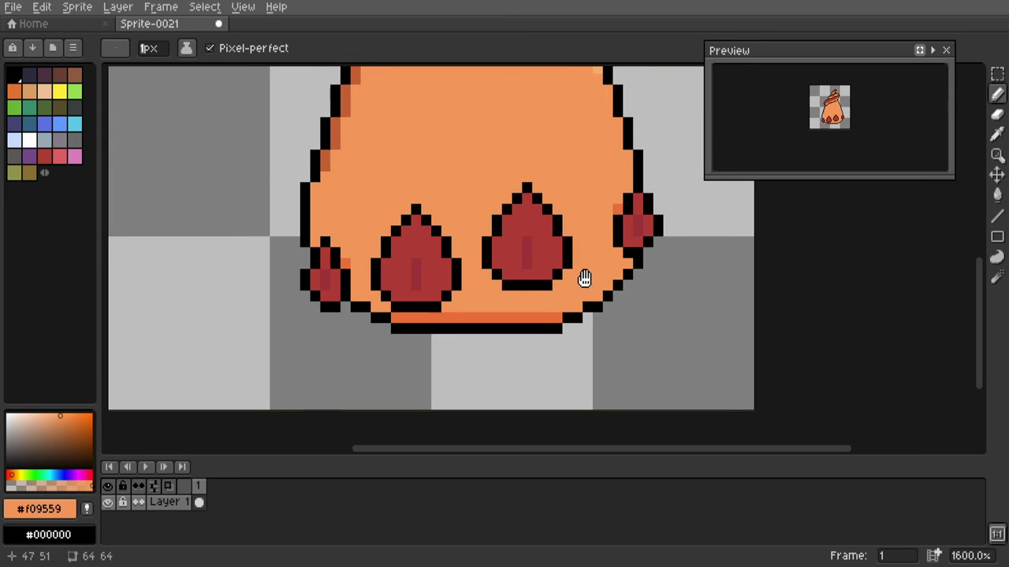
Shift the large teardrop right of centre one pixel right and fill the gap it leaves with orange #f09559.
{"action": "key", "text": "m"}
{"action": "left_click_drag", "start_coordinate": [475, 176], "coordinate": [596, 294]}
{"action": "key", "text": "ctrl+d"}
{"action": "key", "text": "b"}
{"action": "scroll", "coordinate": [462, 368], "scroll_direction": "up", "scroll_amount": 2}
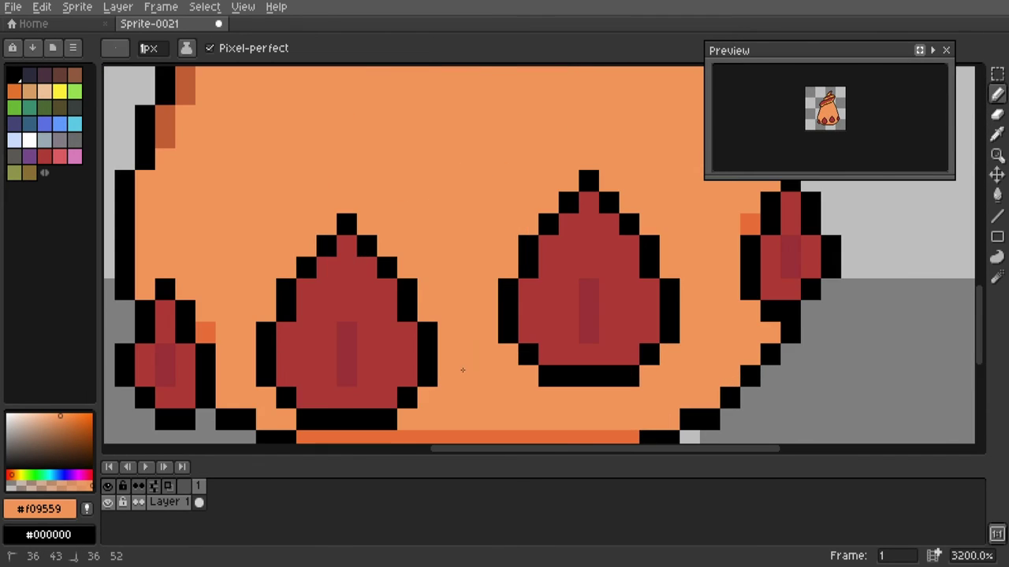
Paint a small highlight patch in light orange #f2ae6b on the upper right part of the body.
{"action": "scroll", "coordinate": [676, 309], "scroll_direction": "down", "scroll_amount": 5}
{"action": "scroll", "coordinate": [551, 236], "scroll_direction": "up", "scroll_amount": 6}
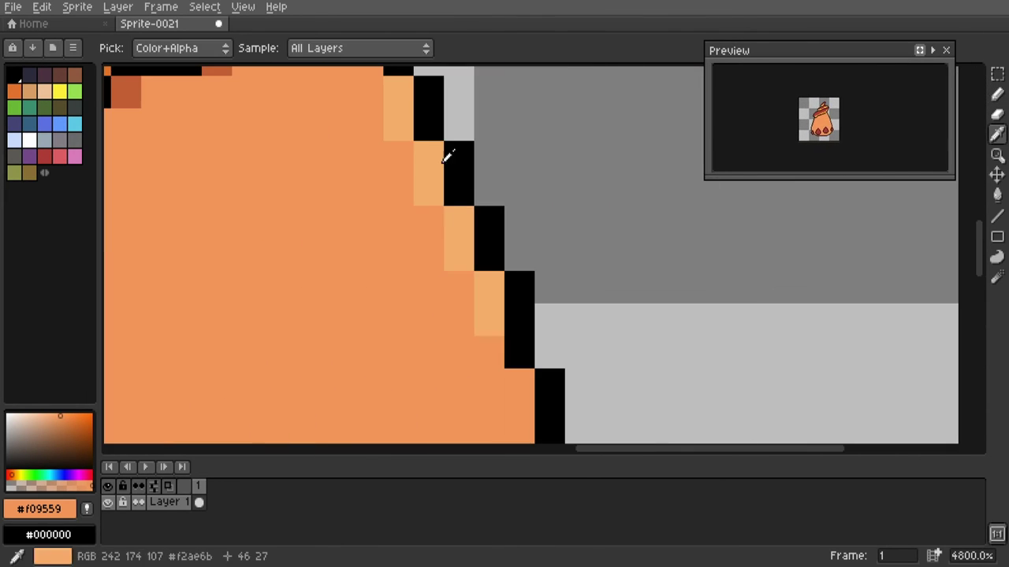
{"action": "left_click", "coordinate": [443, 153], "text": "alt"}
{"action": "scroll", "coordinate": [491, 161], "scroll_direction": "left", "scroll_amount": 2}
{"action": "left_click", "coordinate": [491, 161]}
{"action": "scroll", "coordinate": [453, 236], "scroll_direction": "down", "scroll_amount": 5}
{"action": "scroll", "coordinate": [473, 236], "scroll_direction": "up", "scroll_amount": 3}
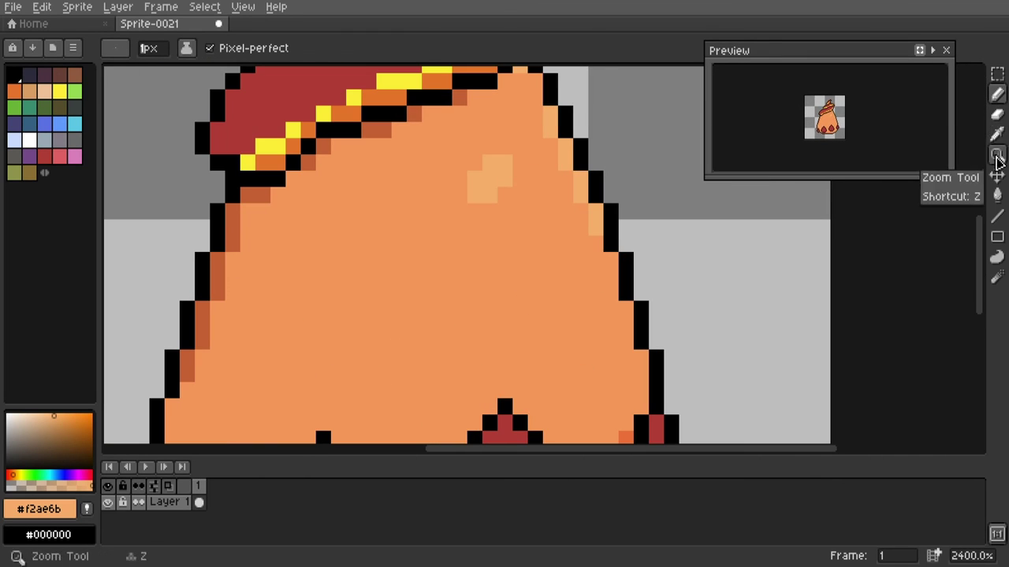
Move the highlight patch one pixel right and two pixels down, and fill the hole it leaves with orange #f09559.
{"action": "left_click_drag", "start_coordinate": [451, 155], "coordinate": [520, 234]}
{"action": "left_click", "coordinate": [997, 195]}
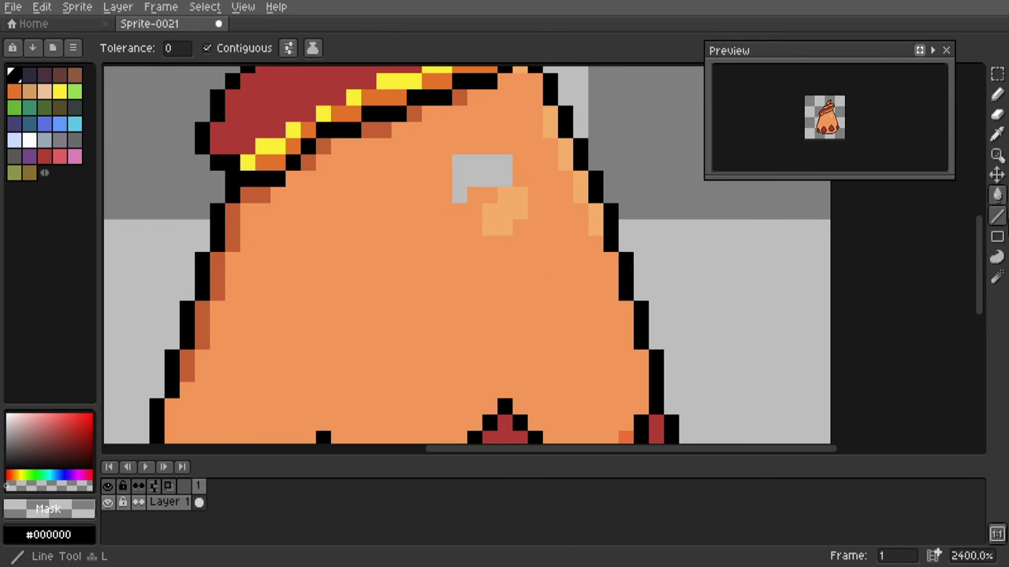
{"action": "left_click", "coordinate": [473, 178], "text": "alt"}
{"action": "left_click", "coordinate": [474, 179]}
{"action": "scroll", "coordinate": [474, 178], "scroll_direction": "down", "scroll_amount": 4}
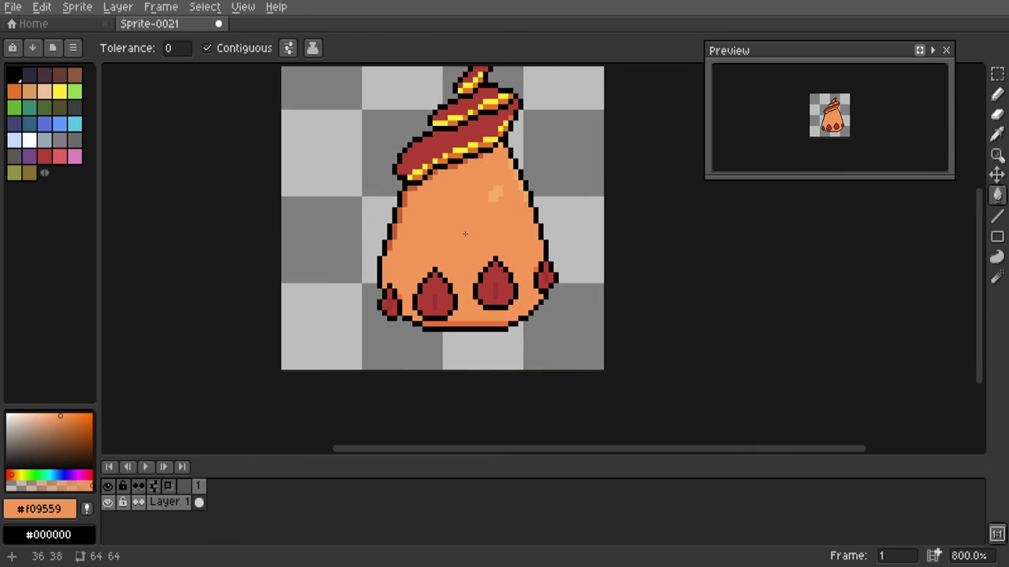
{"action": "left_click", "coordinate": [997, 175]}
{"action": "scroll", "coordinate": [520, 297], "scroll_direction": "up", "scroll_amount": 1}
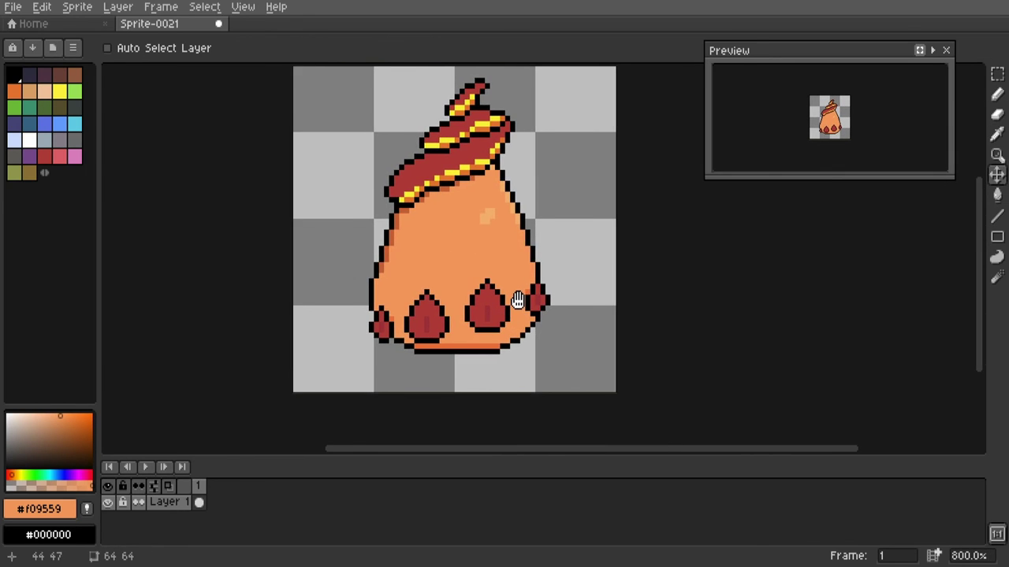
{"action": "scroll", "coordinate": [437, 428], "scroll_direction": "up", "scroll_amount": 2}
{"action": "scroll", "coordinate": [516, 357], "scroll_direction": "down", "scroll_amount": 2}
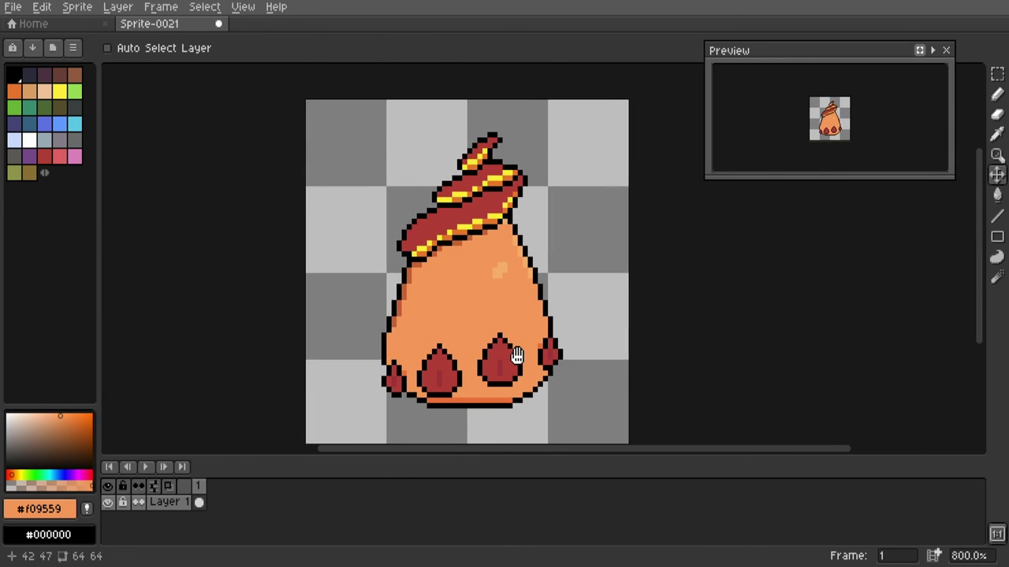